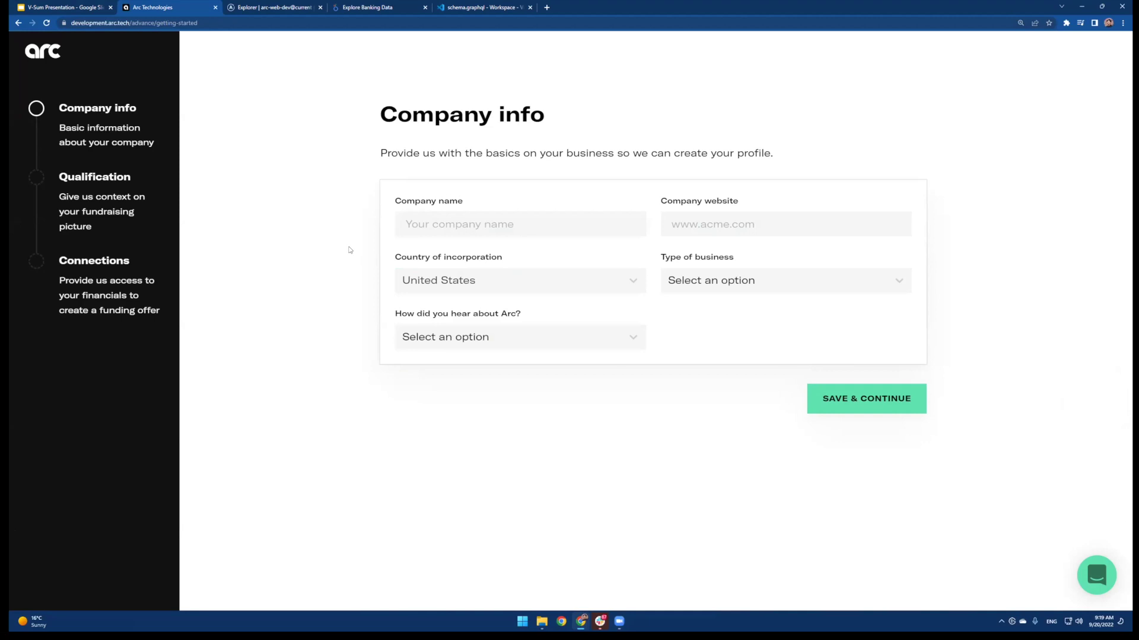
# Submit company info for Hooli: website hooli.com, Software - B2B SaaS, heard via Search engine
pyautogui.click(526, 224)
pyautogui.write('Hooli')
pyautogui.click(720, 229)
pyautogui.write('hooli.com')
pyautogui.click(718, 284)
pyautogui.click(720, 331)
pyautogui.click(597, 337)
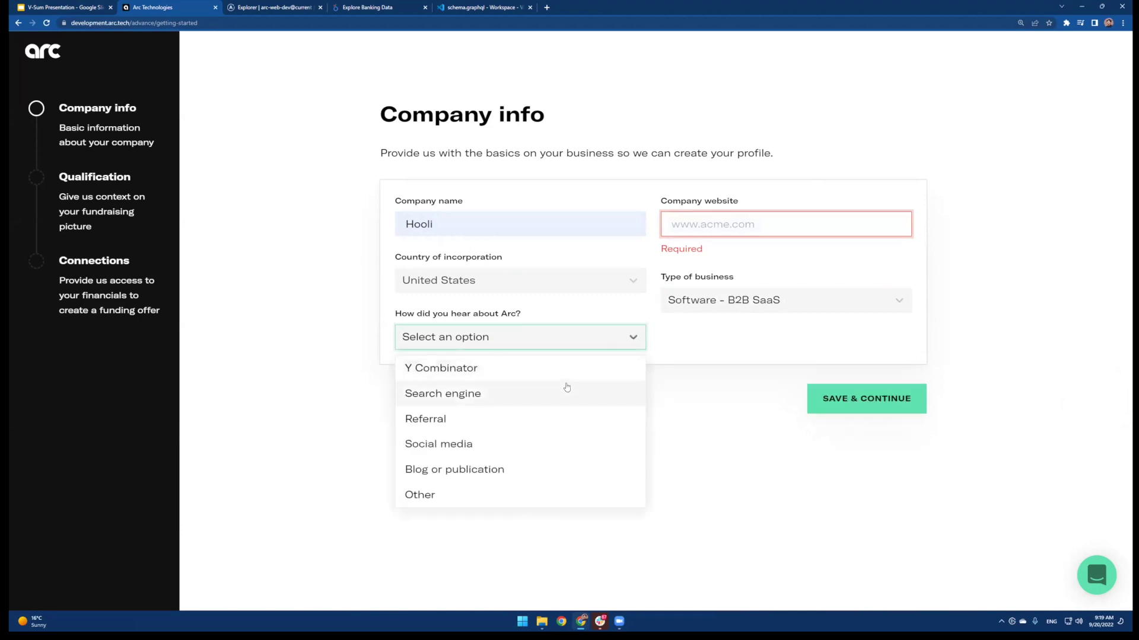
pyautogui.click(566, 392)
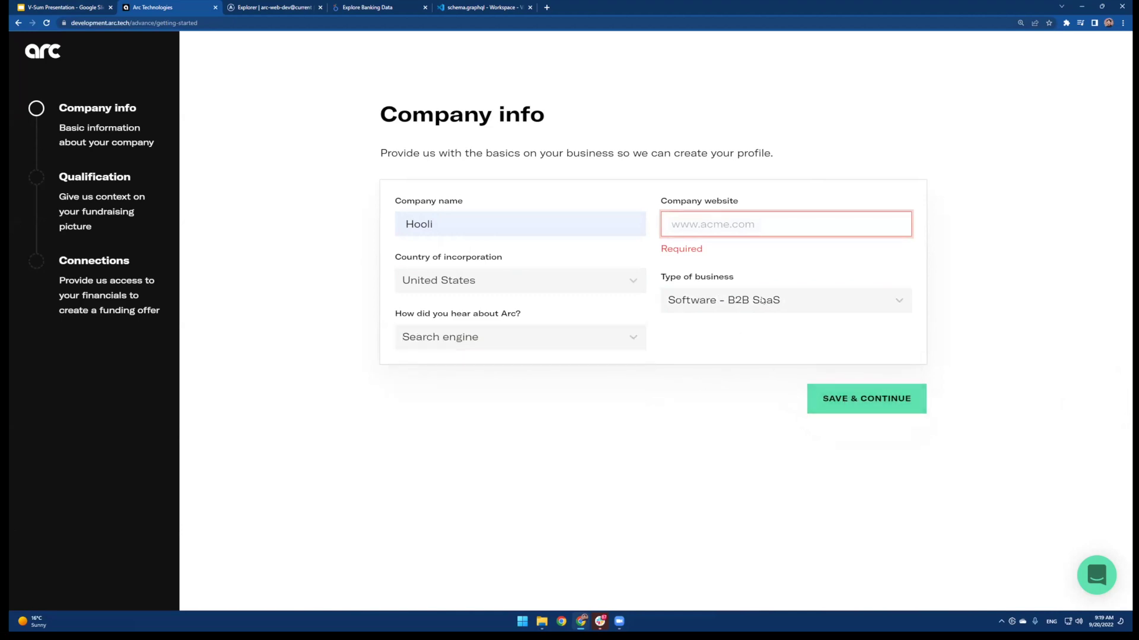
pyautogui.click(719, 228)
pyautogui.write('hooli.com')
pyautogui.press('Return')
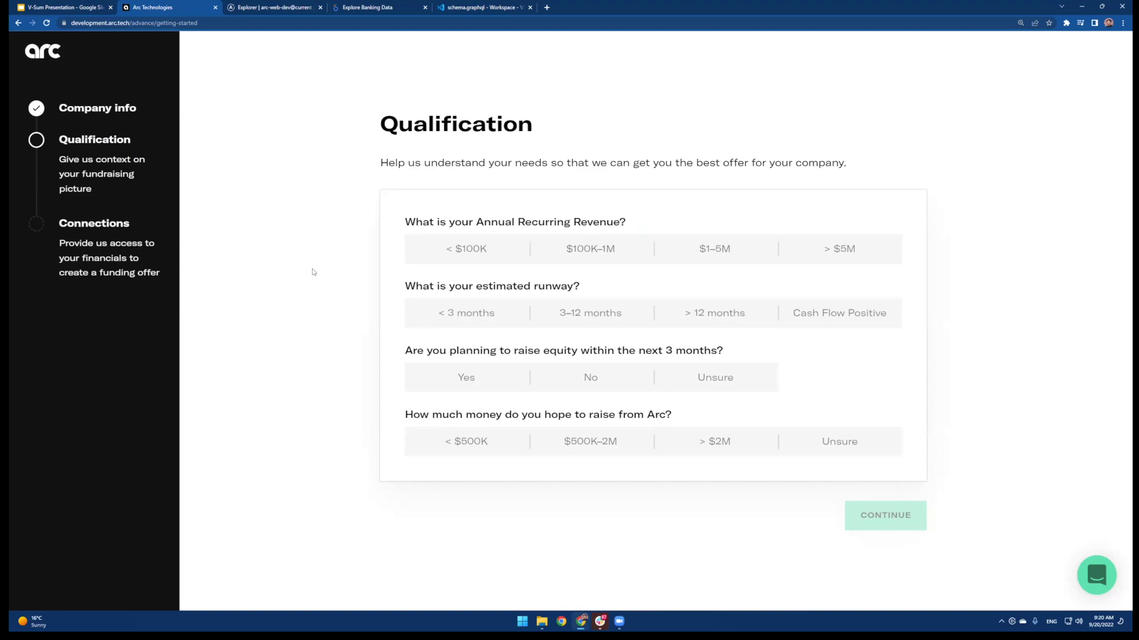
# Answer qualification: $100K–1M ARR, over 12 months runway, no equity raise, seeking over $2M
pyautogui.click(591, 249)
pyautogui.click(715, 313)
pyautogui.click(593, 386)
pyautogui.click(709, 455)
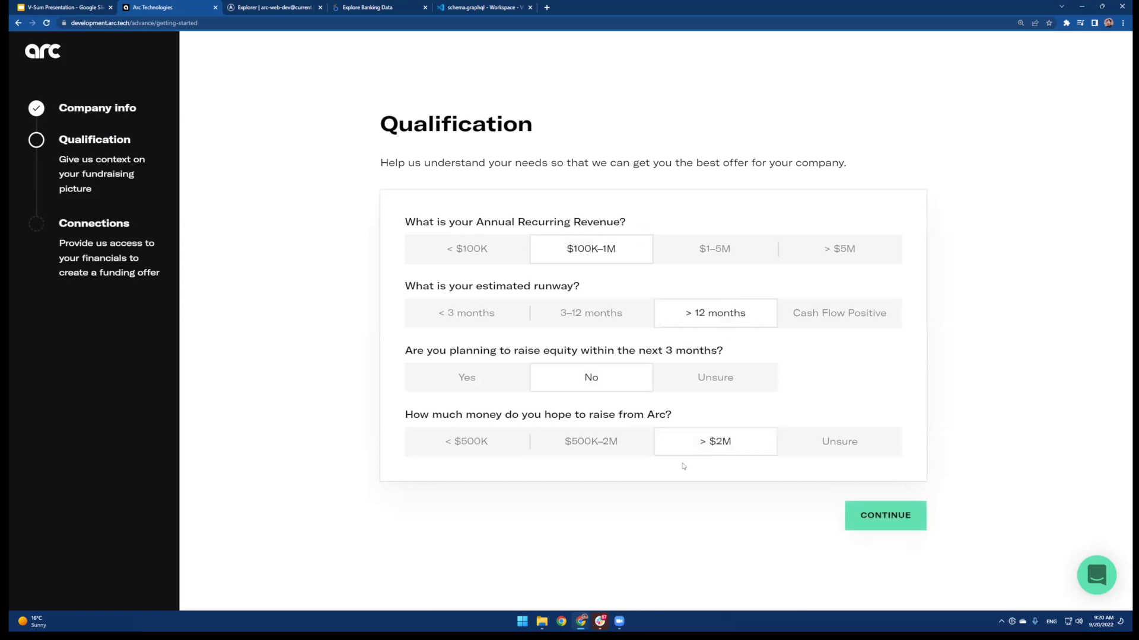
pyautogui.click(893, 520)
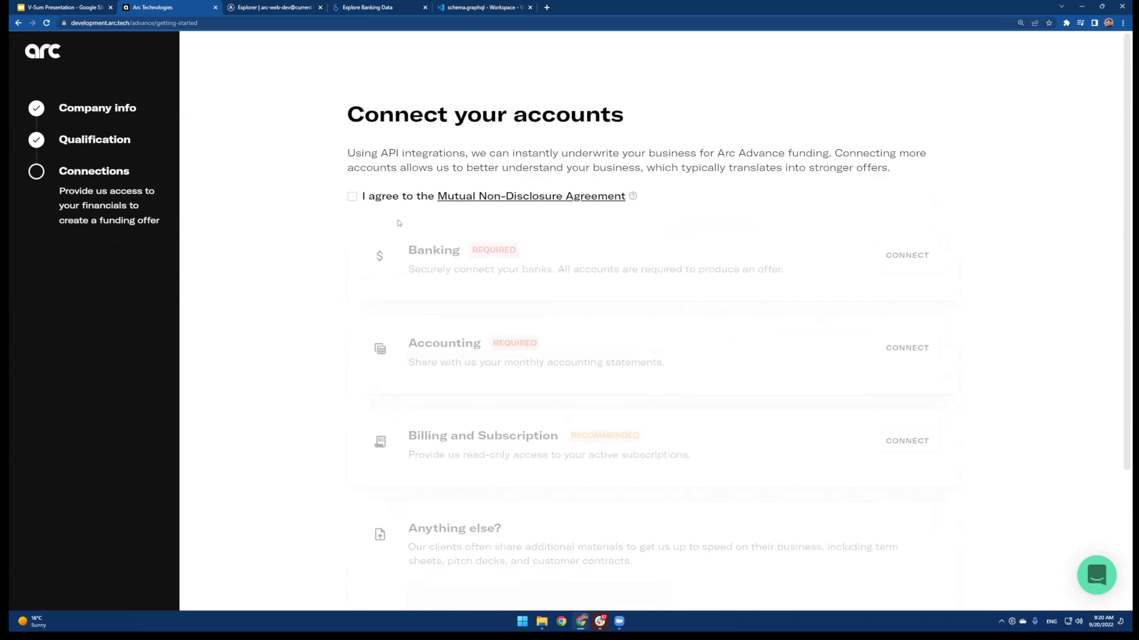
# Accept the Mutual NDA and start the Banking connection
pyautogui.click(351, 197)
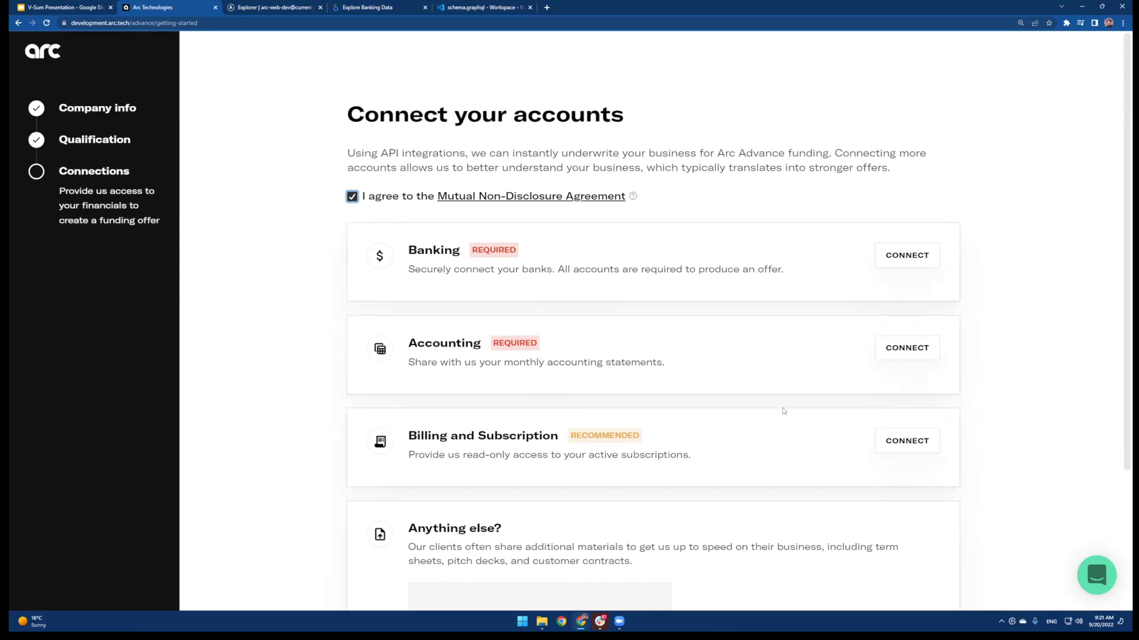
pyautogui.click(884, 261)
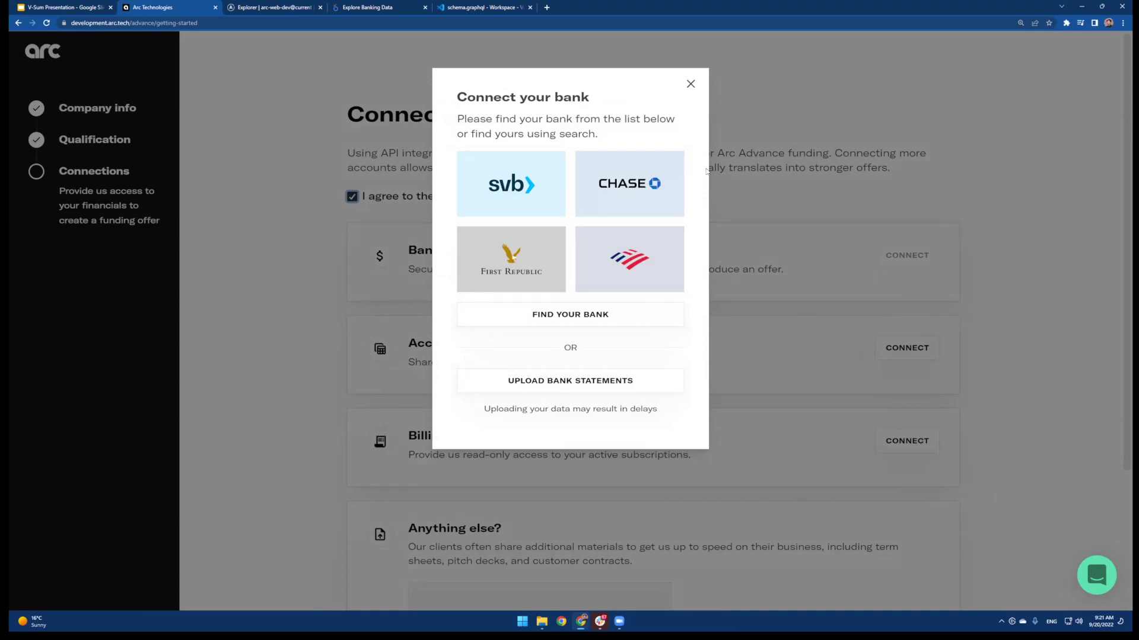
# In Plaid, choose Capital One and sign in to the sandbox bank with a verification code
pyautogui.click(674, 186)
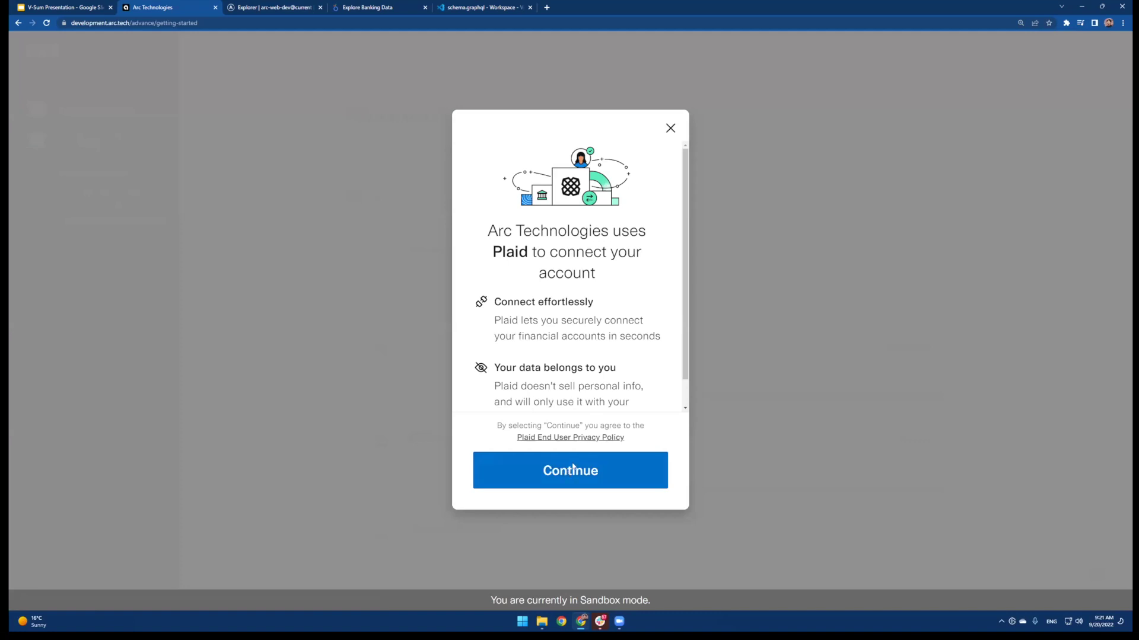
pyautogui.click(567, 471)
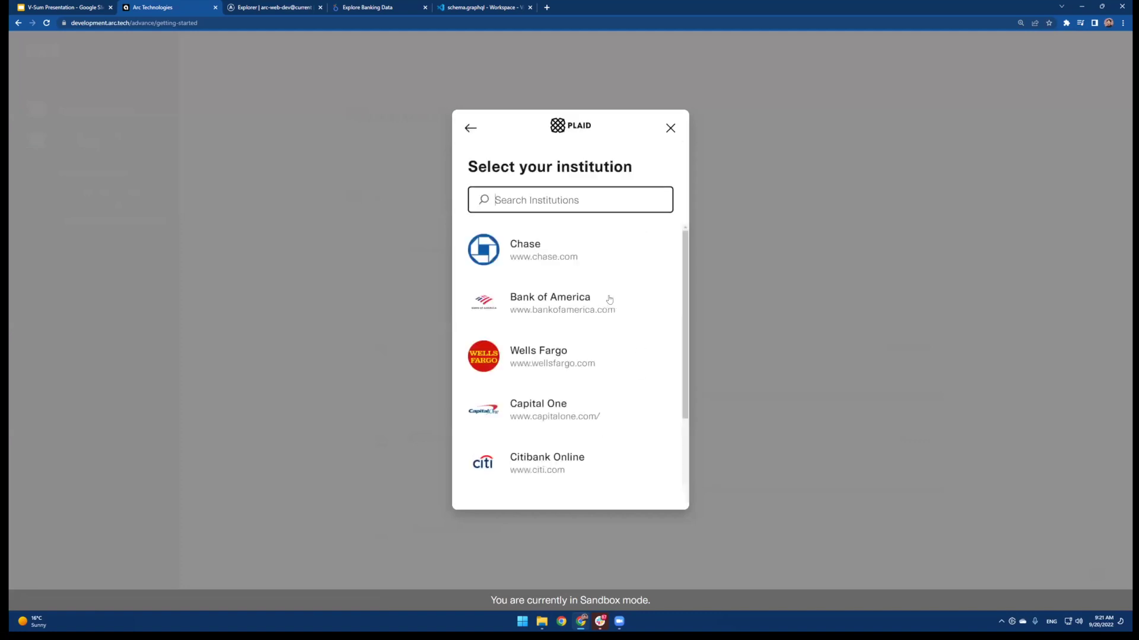
pyautogui.click(547, 413)
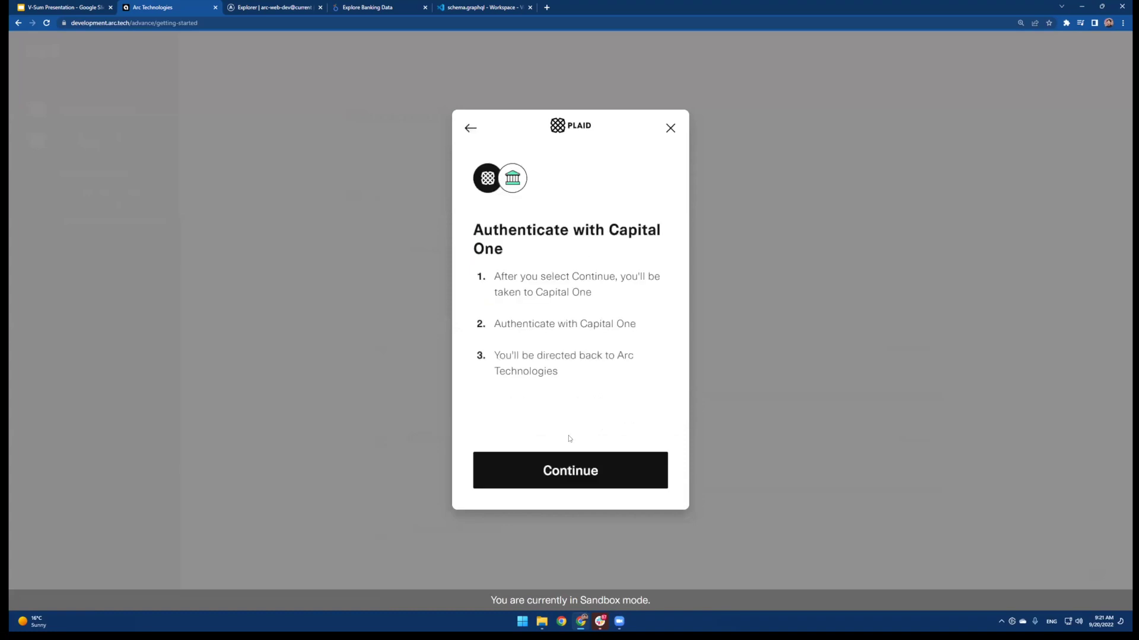
pyautogui.click(581, 475)
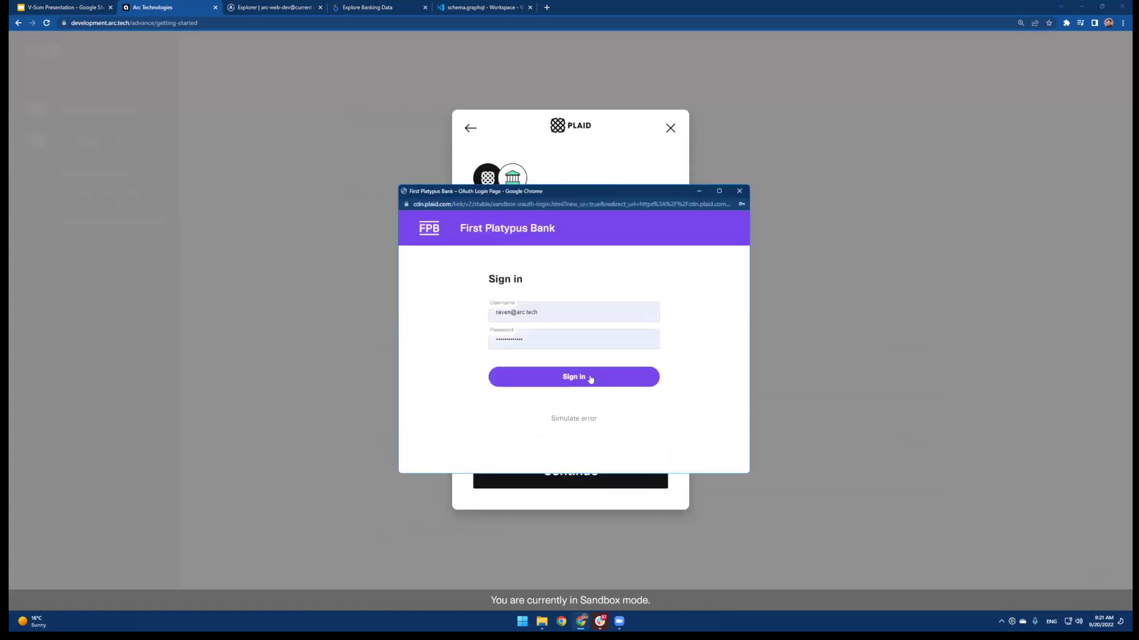
pyautogui.click(590, 383)
pyautogui.click(579, 366)
pyautogui.click(580, 364)
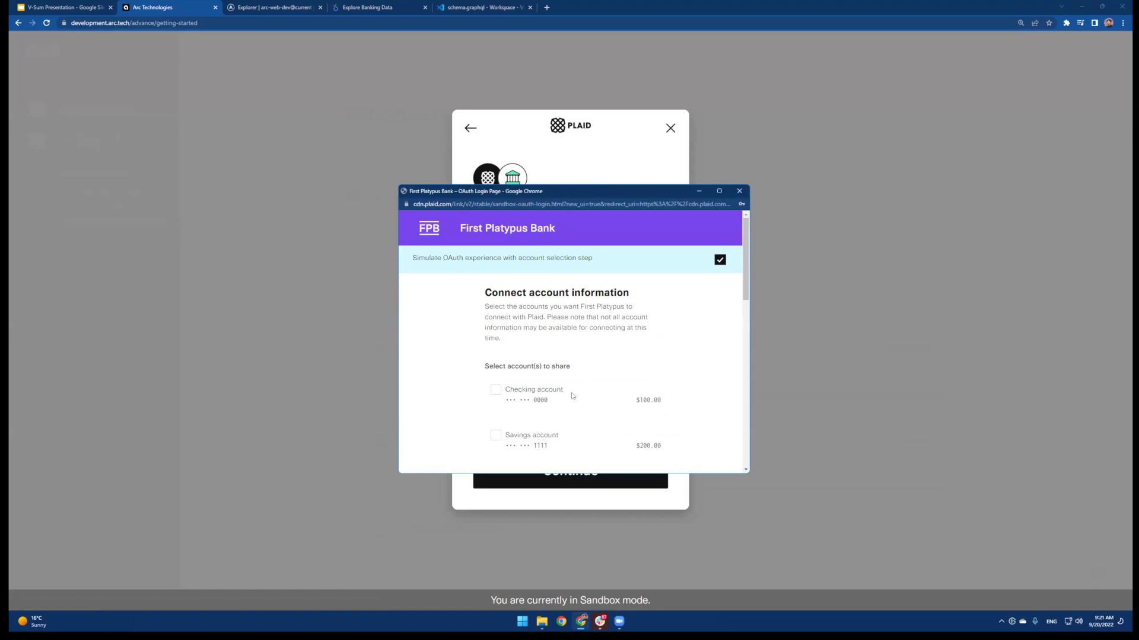
# Select both additional information items, accept the terms and confirm the Capital One link
pyautogui.scroll(-5, 563, 379)
pyautogui.click(532, 361)
pyautogui.click(532, 389)
pyautogui.click(548, 435)
pyautogui.scroll(-5, 567, 405)
pyautogui.click(538, 401)
pyautogui.click(549, 438)
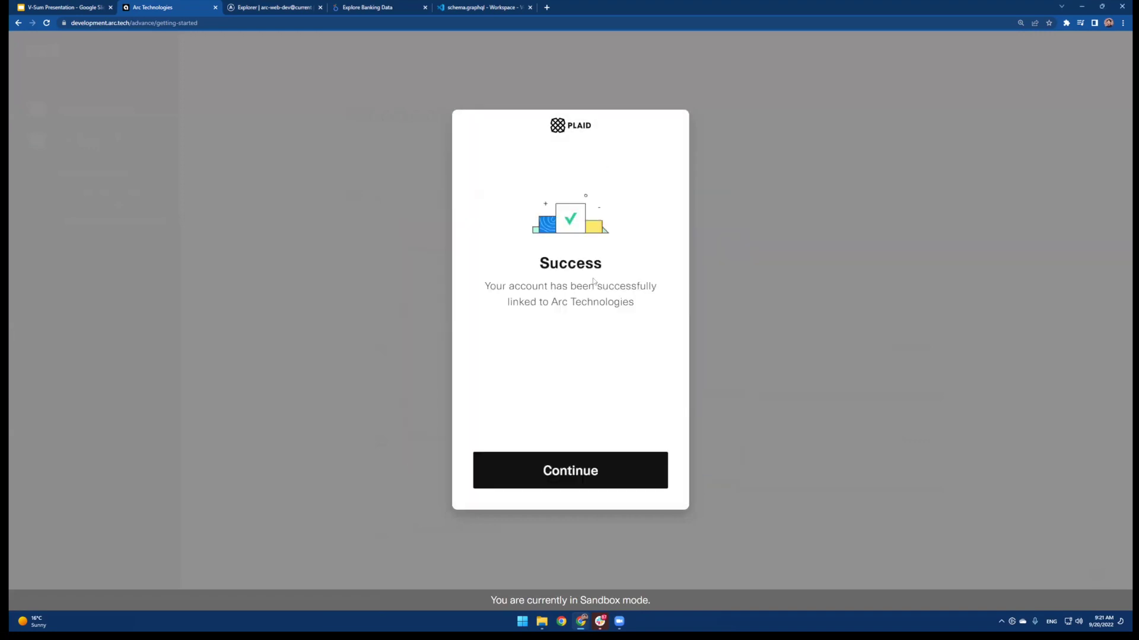
pyautogui.click(555, 469)
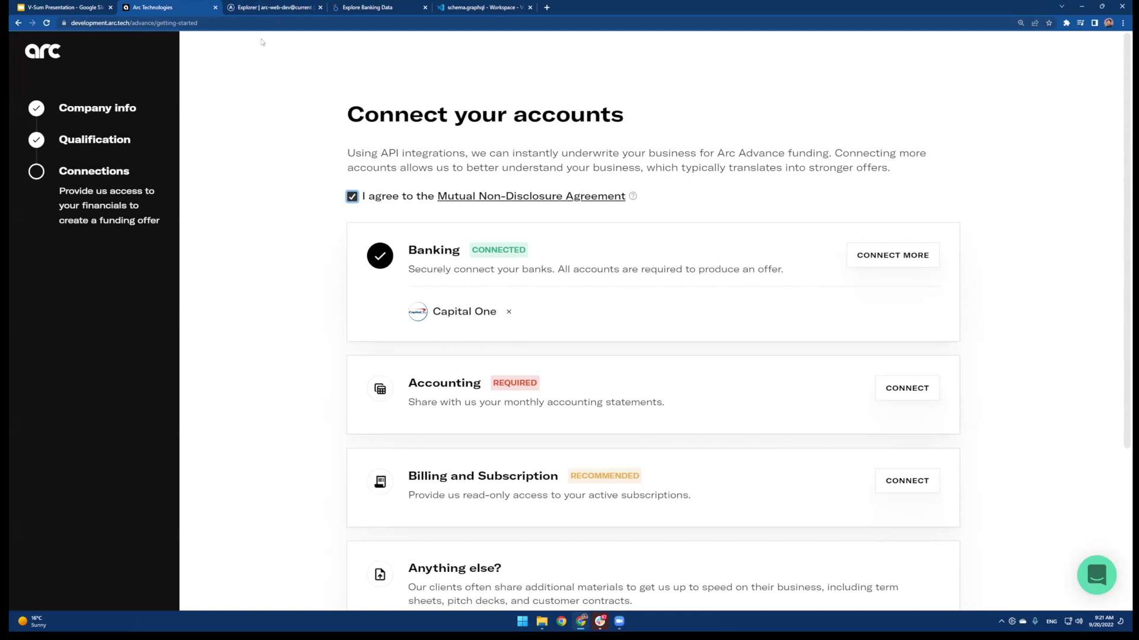
# Rerun DemoQuery in Apollo Explorer and highlight the bank connection and company name Hooli
pyautogui.click(258, 9)
pyautogui.click(533, 147)
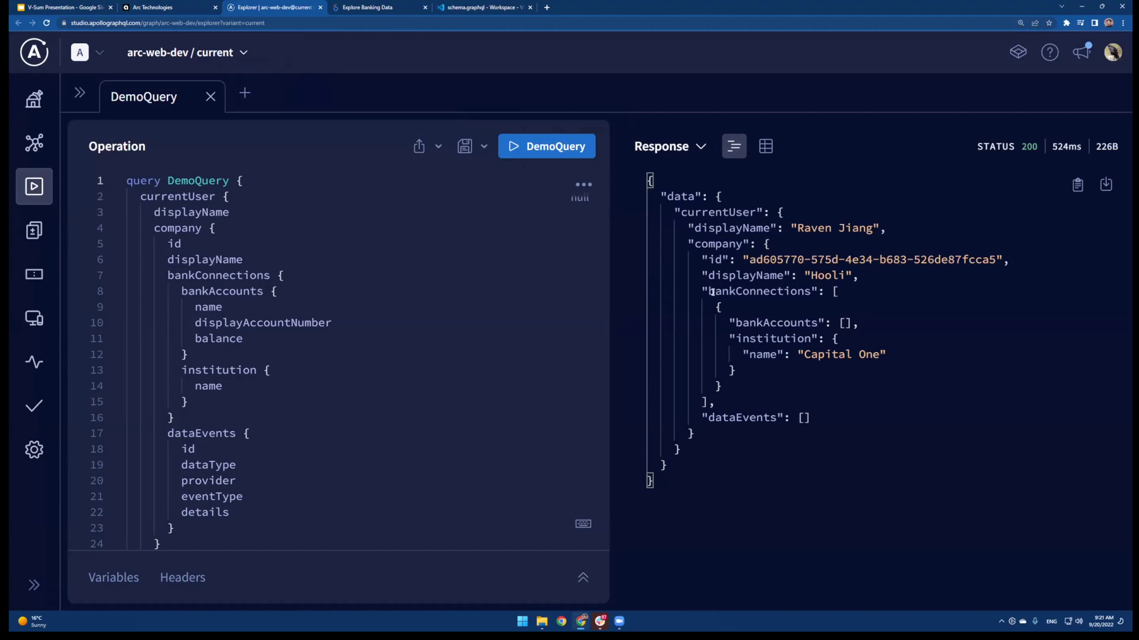
pyautogui.moveTo(707, 291); pyautogui.dragTo(820, 373)
pyautogui.click(719, 314)
pyautogui.moveTo(719, 314); pyautogui.dragTo(880, 390)
pyautogui.click(876, 362)
pyautogui.press('Up')
pyautogui.press('Up')
pyautogui.press('Up')
pyautogui.press('Up')
pyautogui.press('Up')
pyautogui.moveTo(859, 274); pyautogui.dragTo(700, 274)
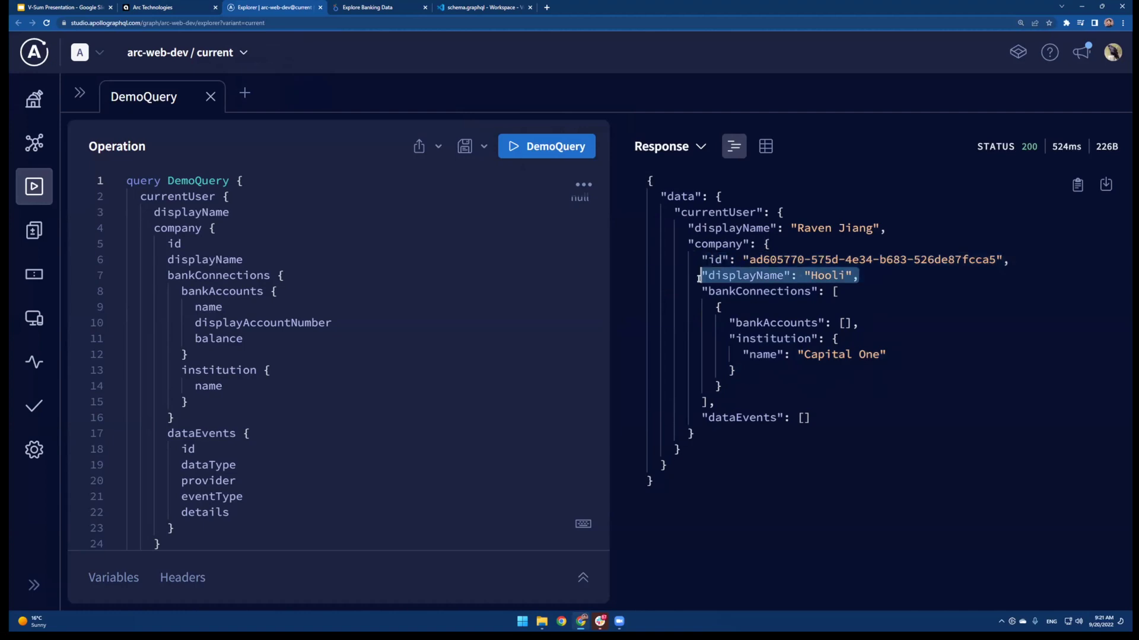
pyautogui.click(825, 228)
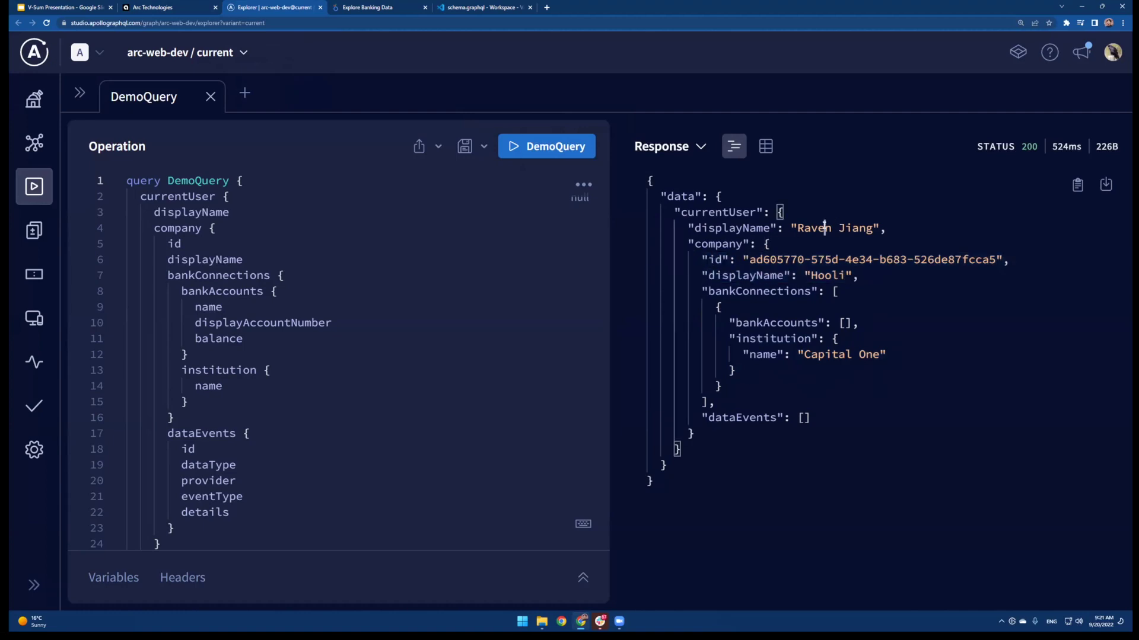
# Rerun DemoQuery and highlight the ADDED_INTEGRATION and SYNC banking events with 193 transactions
pyautogui.click(513, 153)
pyautogui.scroll(-2, 840, 331)
pyautogui.scroll(2, 839, 331)
pyautogui.scroll(-1, 800, 306)
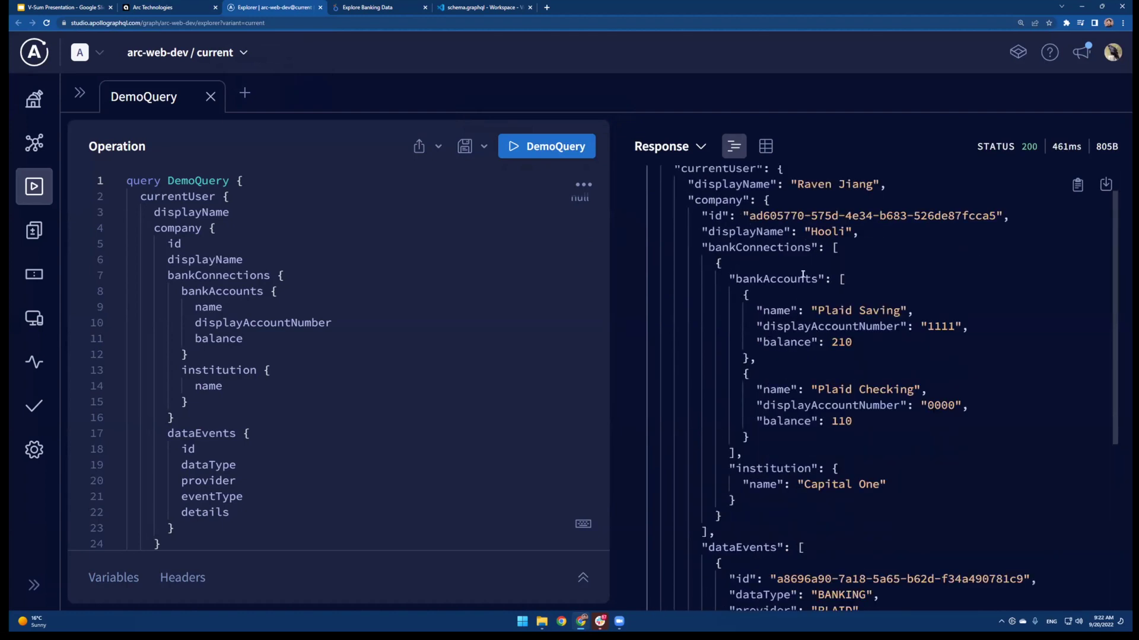
pyautogui.scroll(-2, 854, 416)
pyautogui.scroll(2, 854, 415)
pyautogui.moveTo(858, 466); pyautogui.dragTo(954, 455)
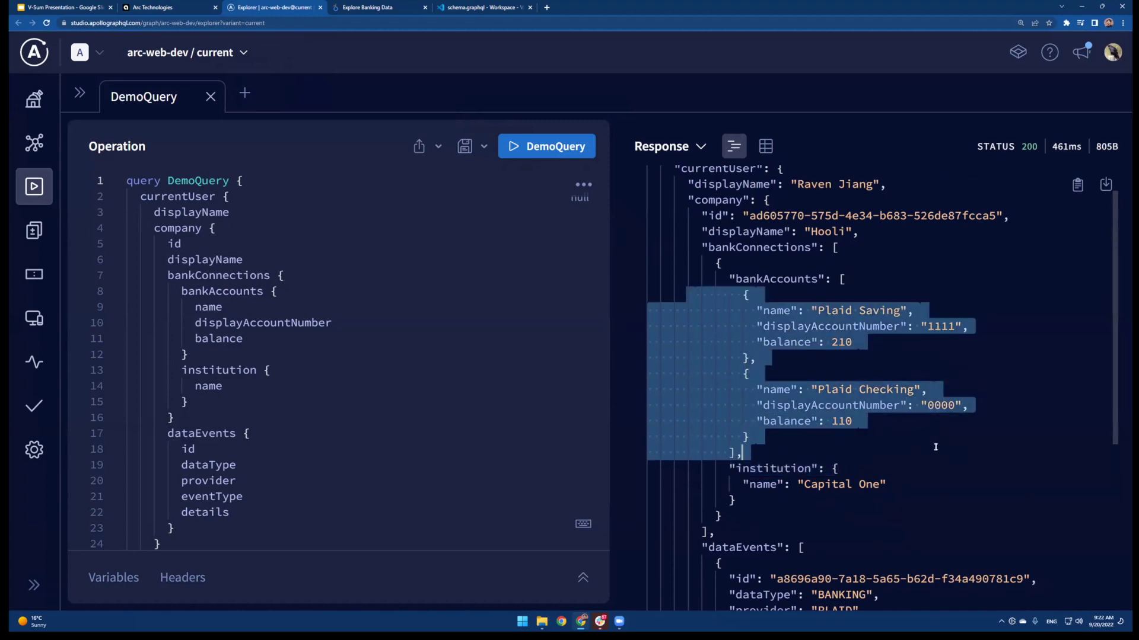
pyautogui.scroll(-5, 925, 445)
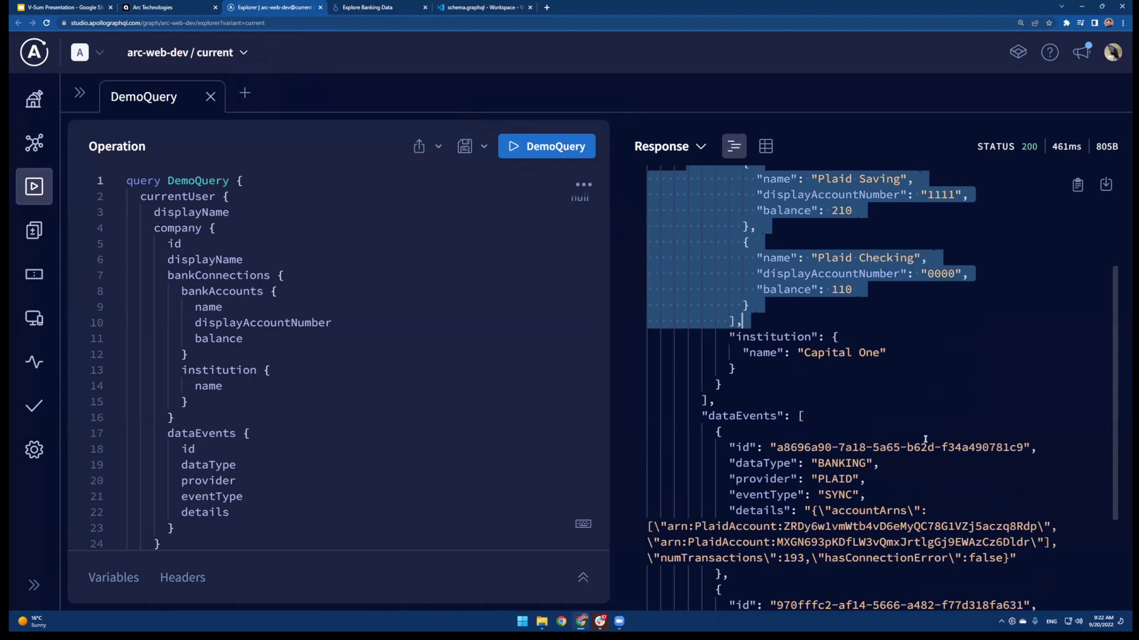
pyautogui.moveTo(688, 256); pyautogui.dragTo(877, 541)
pyautogui.click(875, 539)
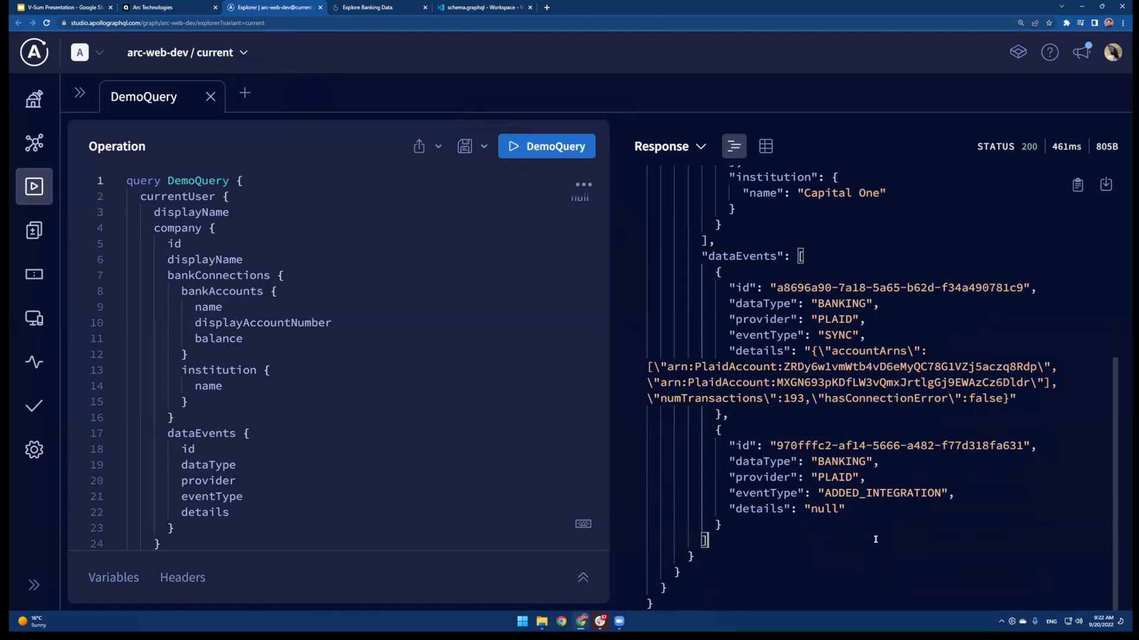
pyautogui.moveTo(867, 509); pyautogui.dragTo(647, 430)
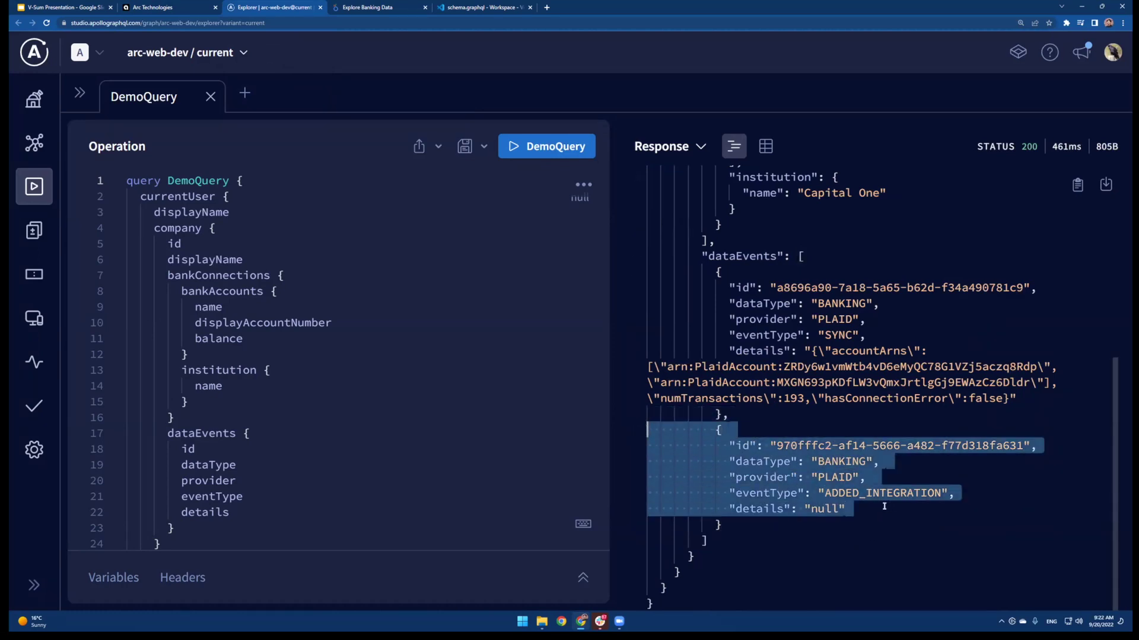
pyautogui.click(860, 398)
pyautogui.moveTo(860, 398); pyautogui.dragTo(615, 272)
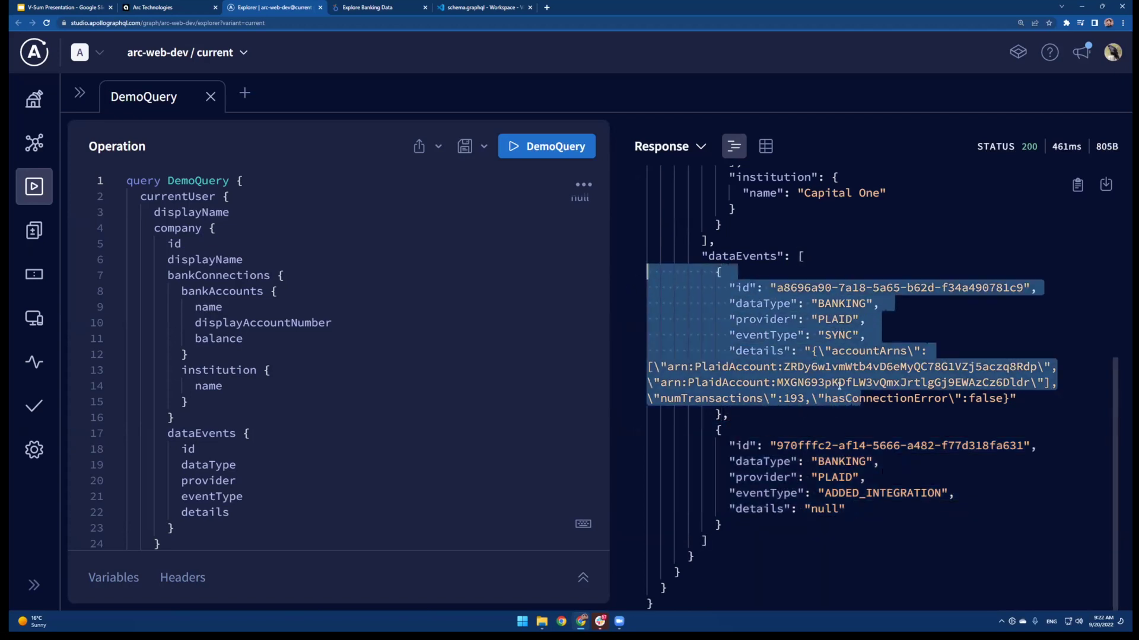
pyautogui.click(793, 398)
pyautogui.doubleClick(794, 398)
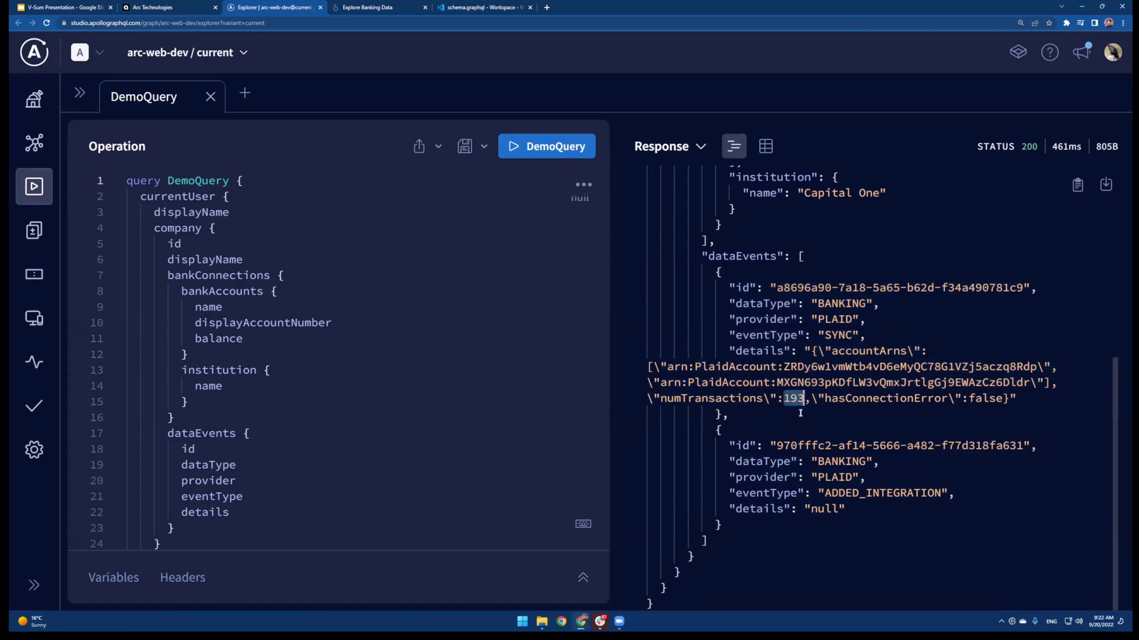
pyautogui.scroll(1, 800, 413)
# Rerun DemoQuery once more, scroll through the updated response, and return to Arc
pyautogui.click(547, 146)
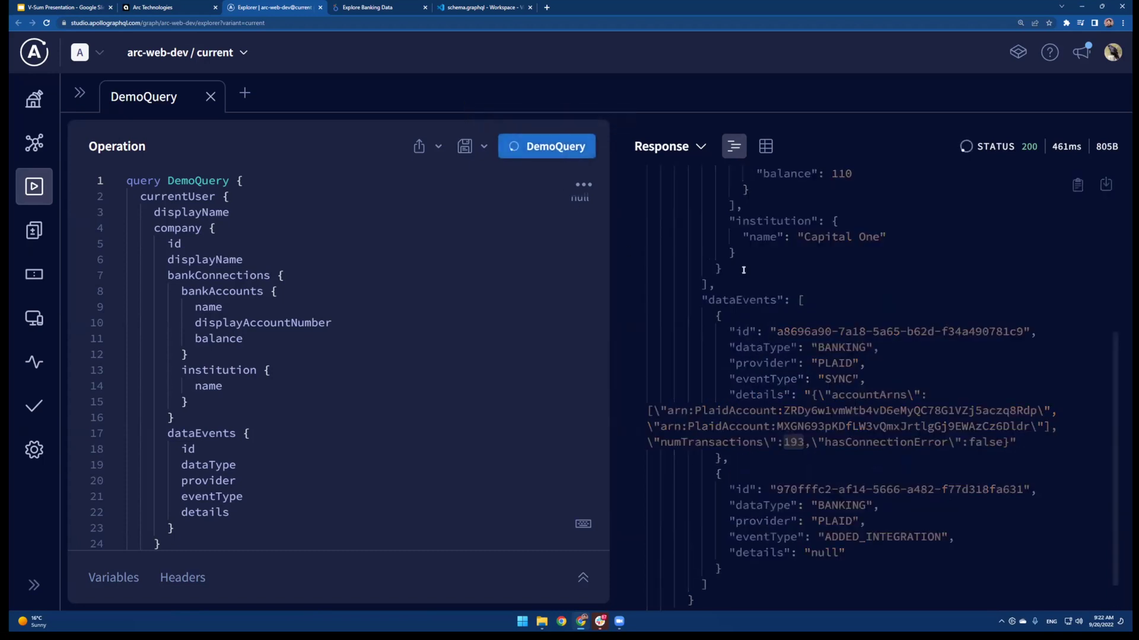
pyautogui.scroll(-4, 777, 334)
pyautogui.scroll(1, 777, 333)
pyautogui.scroll(-4, 777, 333)
pyautogui.scroll(13, 765, 314)
pyautogui.scroll(-6, 756, 298)
pyautogui.scroll(-3, 827, 304)
pyautogui.scroll(3, 827, 304)
pyautogui.scroll(-3, 835, 337)
pyautogui.scroll(-3, 835, 336)
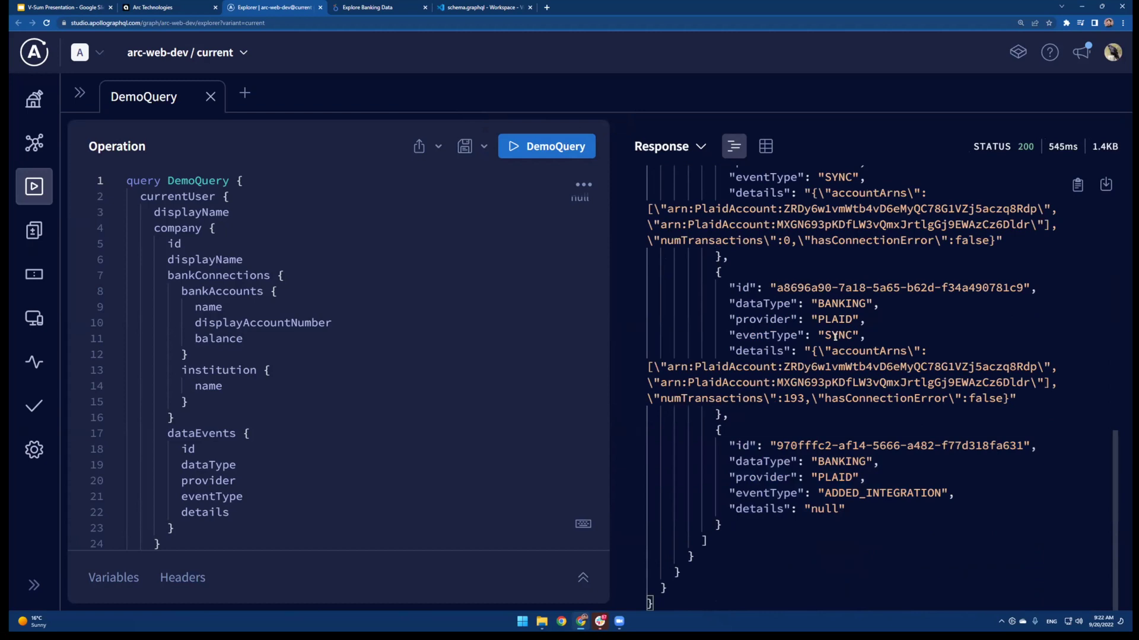
pyautogui.scroll(20, 835, 337)
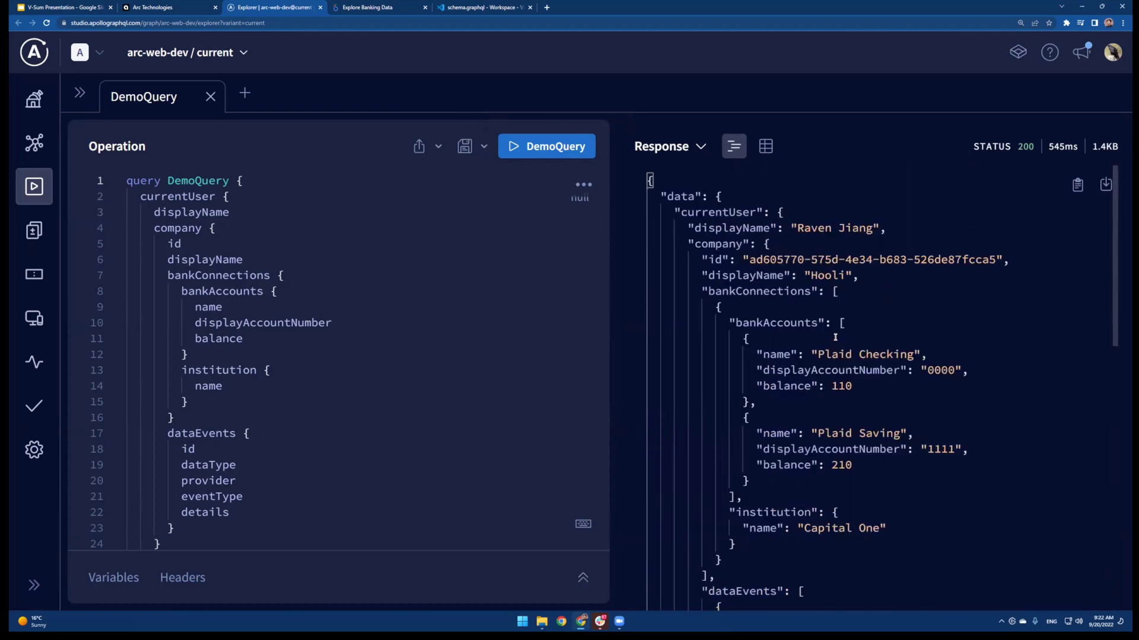
pyautogui.scroll(-13, 835, 337)
pyautogui.scroll(15, 841, 336)
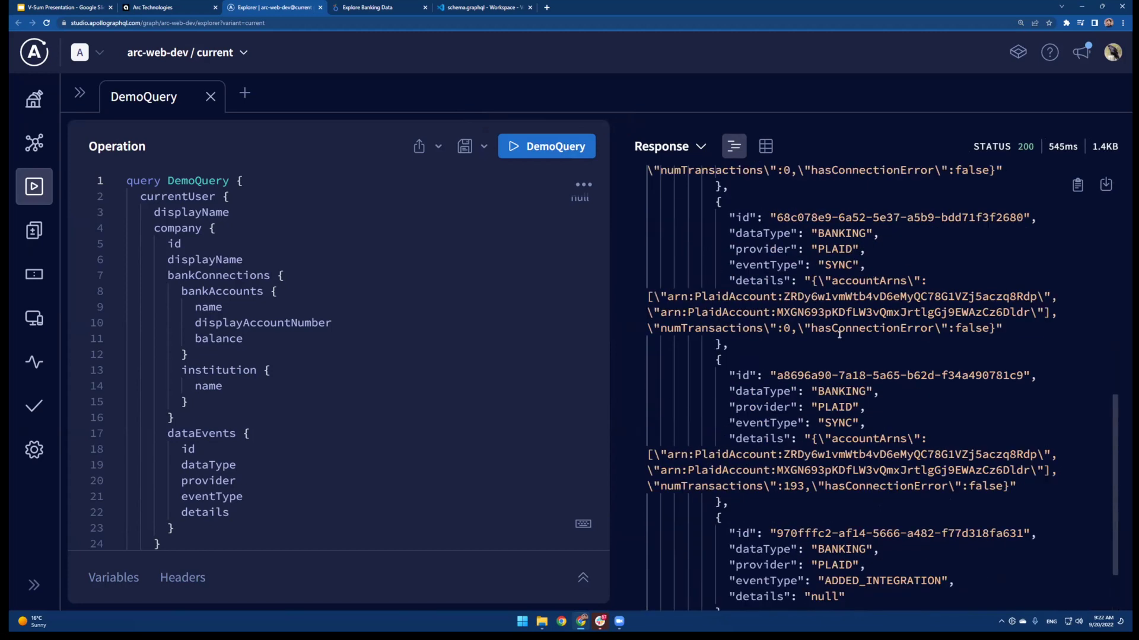
pyautogui.click(181, 10)
# Connect the Accounting card to reach Codat's accounting software selection
pyautogui.scroll(-2, 590, 276)
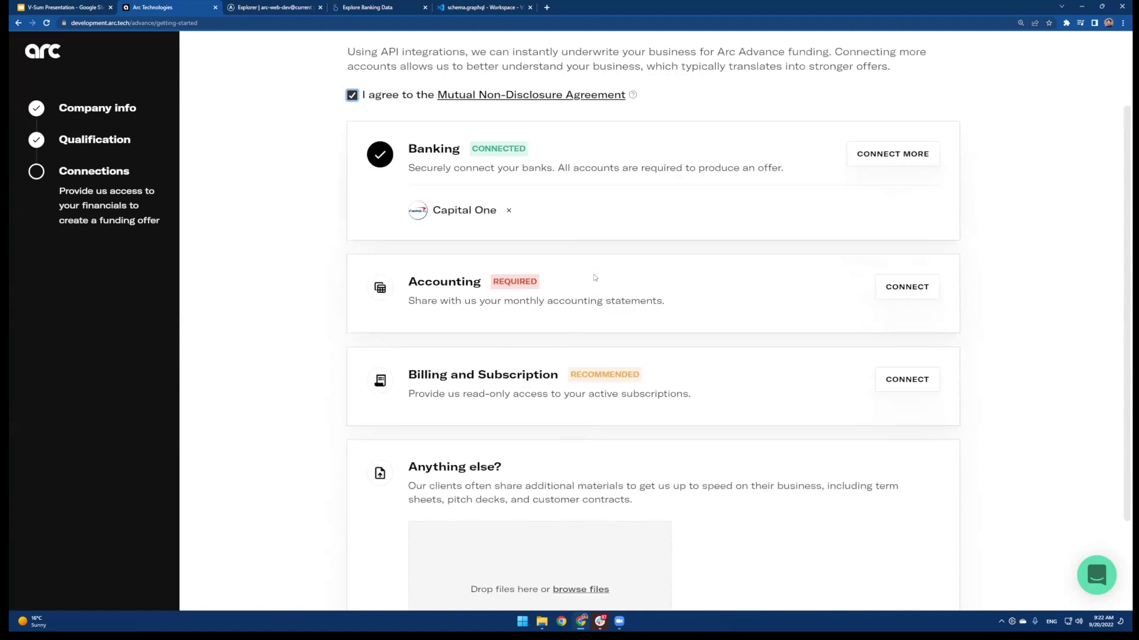
pyautogui.click(901, 261)
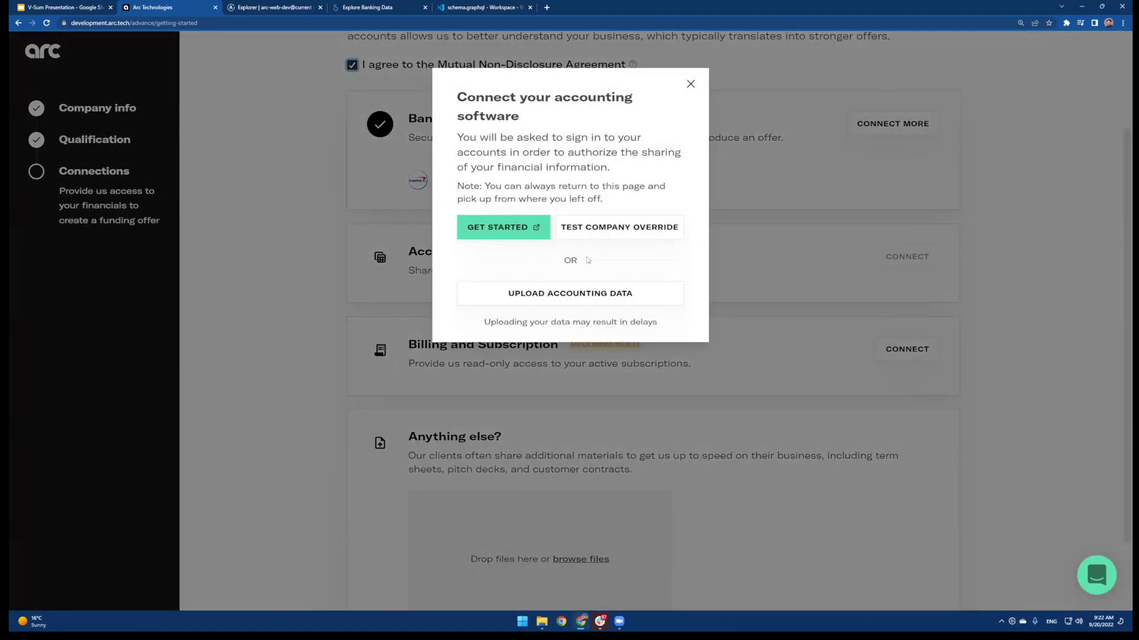
pyautogui.click(510, 231)
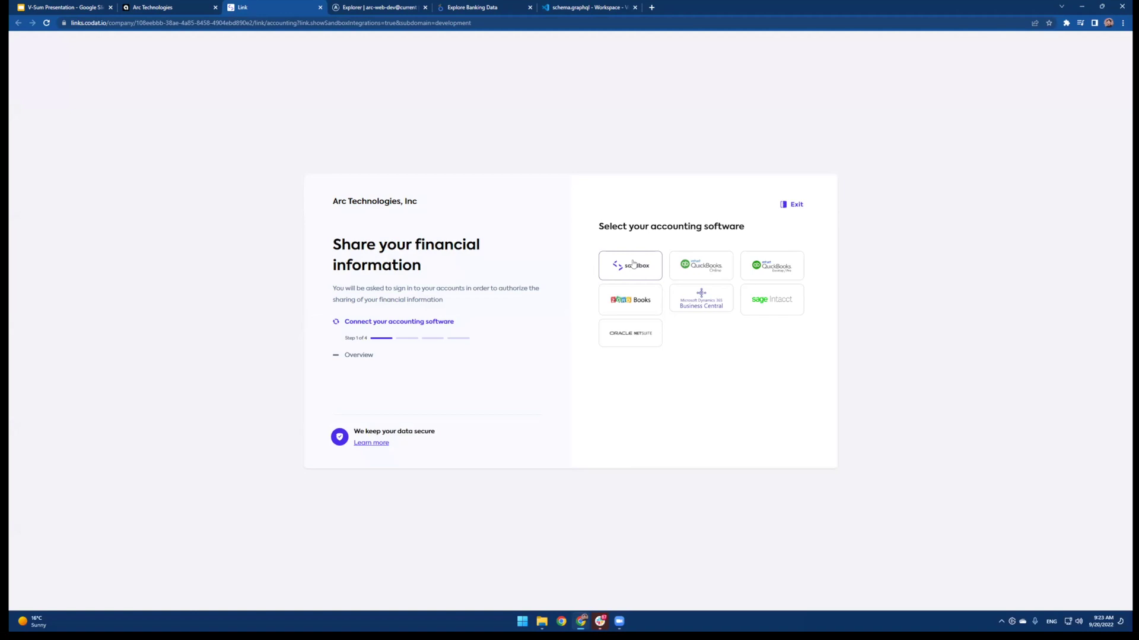
# Link the Sandbox accounting software as Medium US Company, allow Arc access, and finish
pyautogui.click(623, 271)
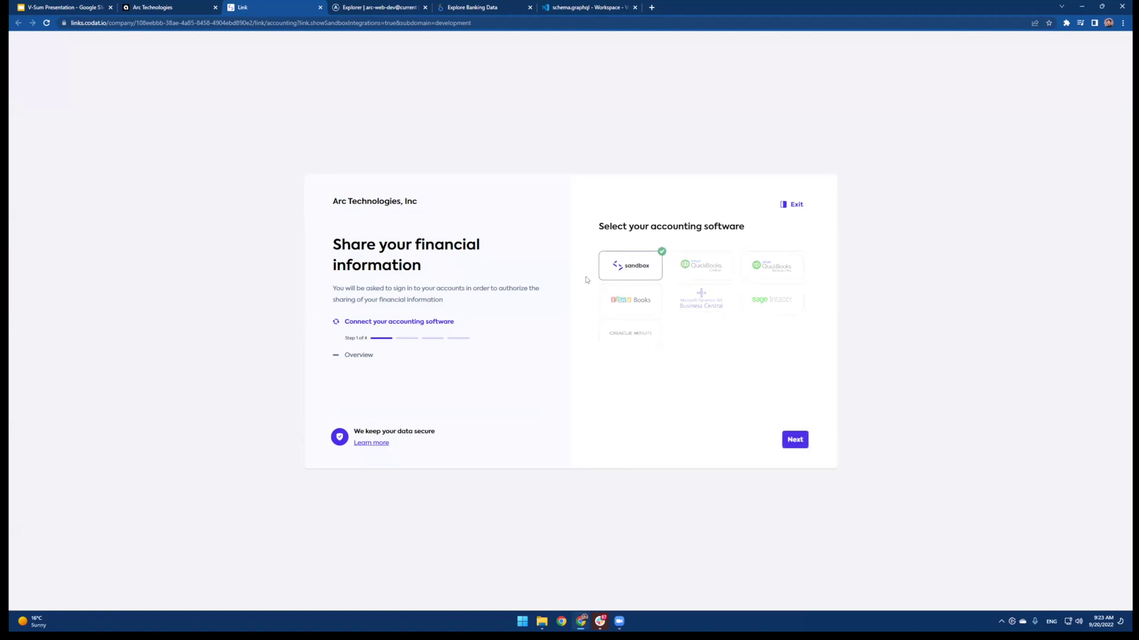
pyautogui.click(796, 444)
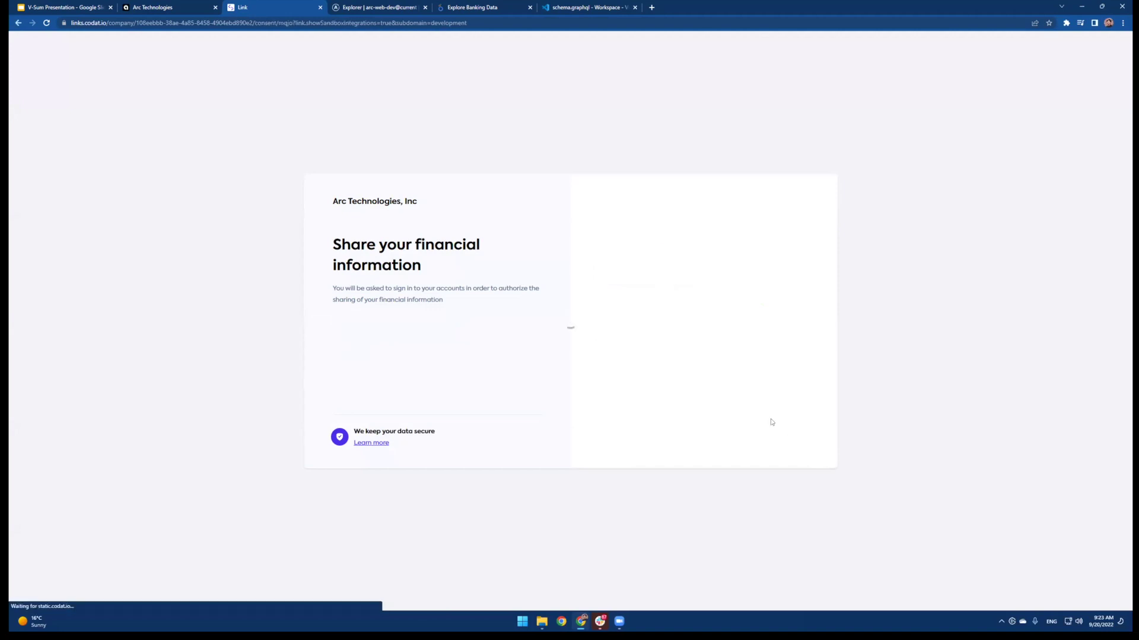
pyautogui.click(797, 444)
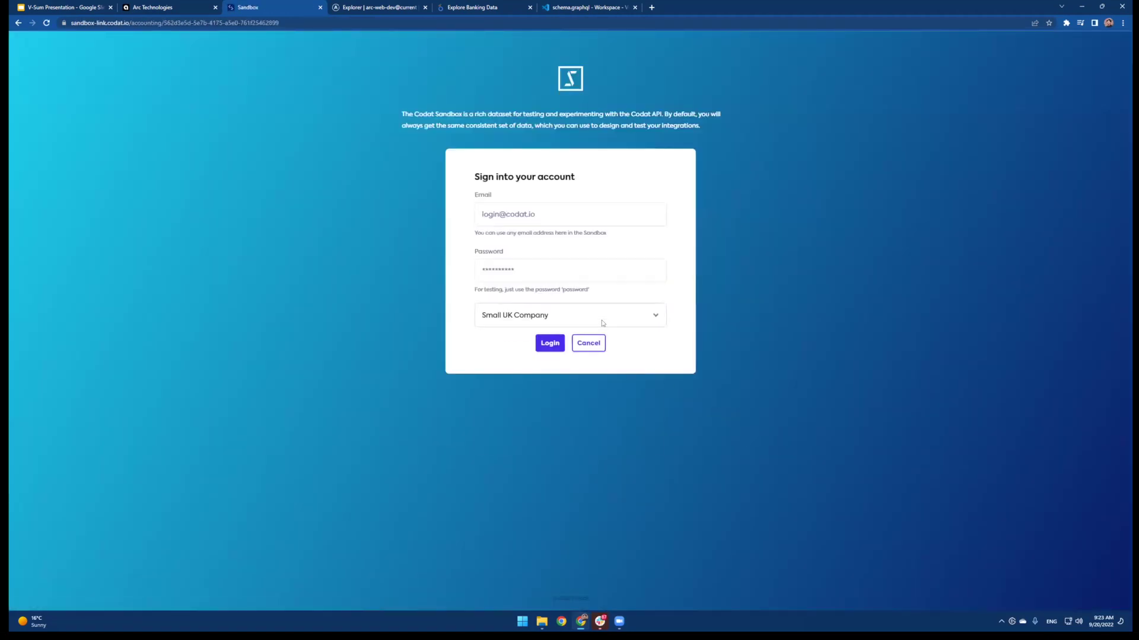
pyautogui.click(600, 317)
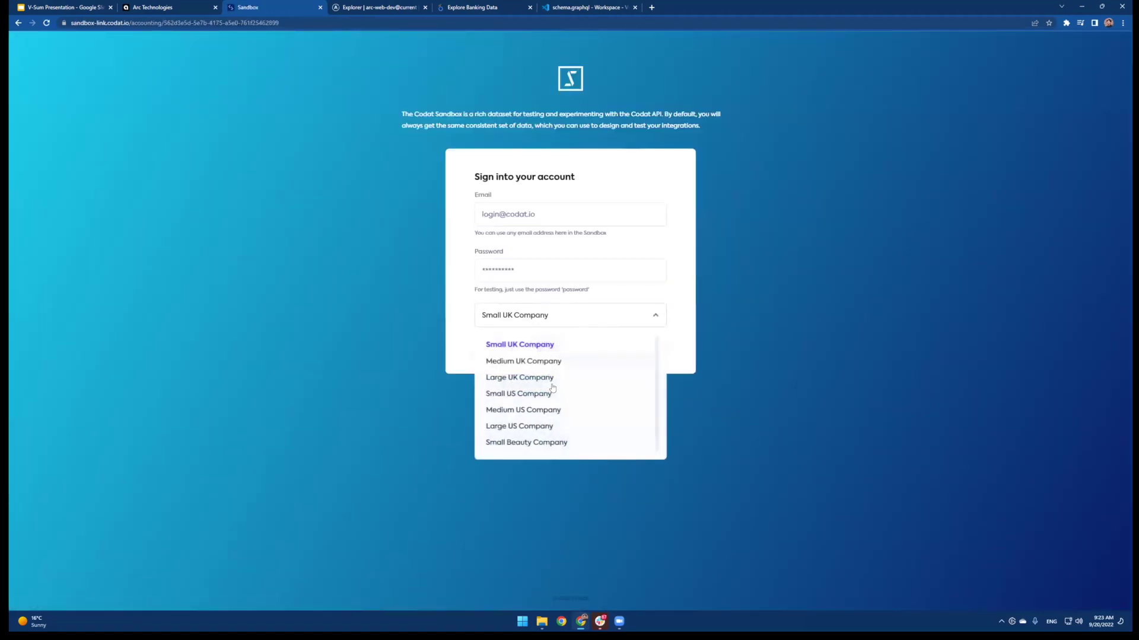
pyautogui.click(520, 414)
pyautogui.click(550, 341)
pyautogui.click(550, 287)
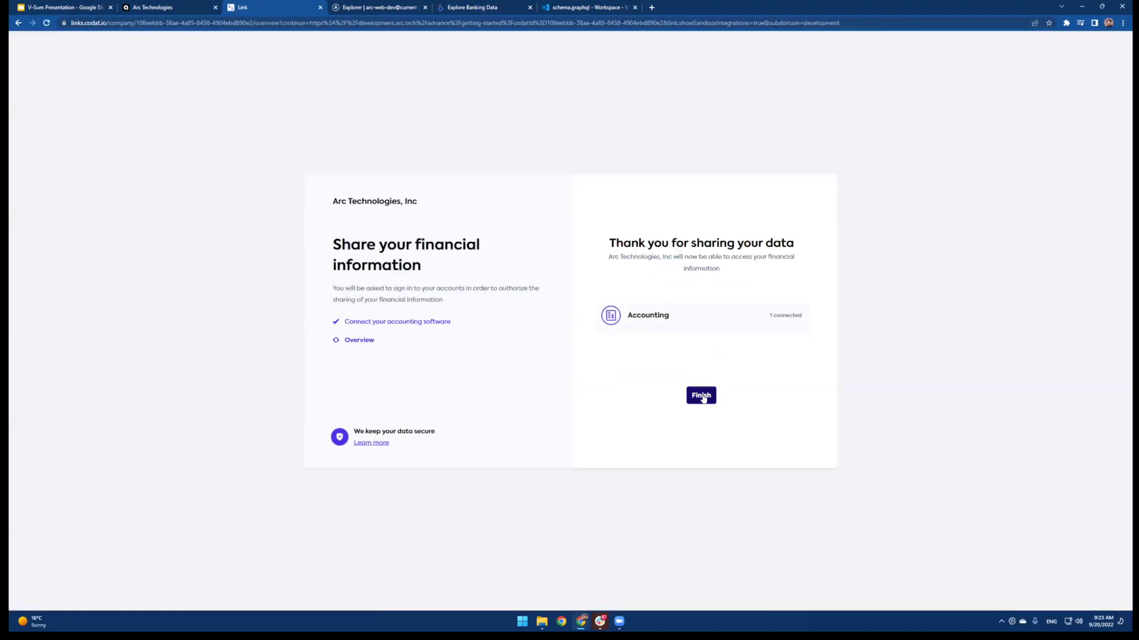
pyautogui.click(701, 393)
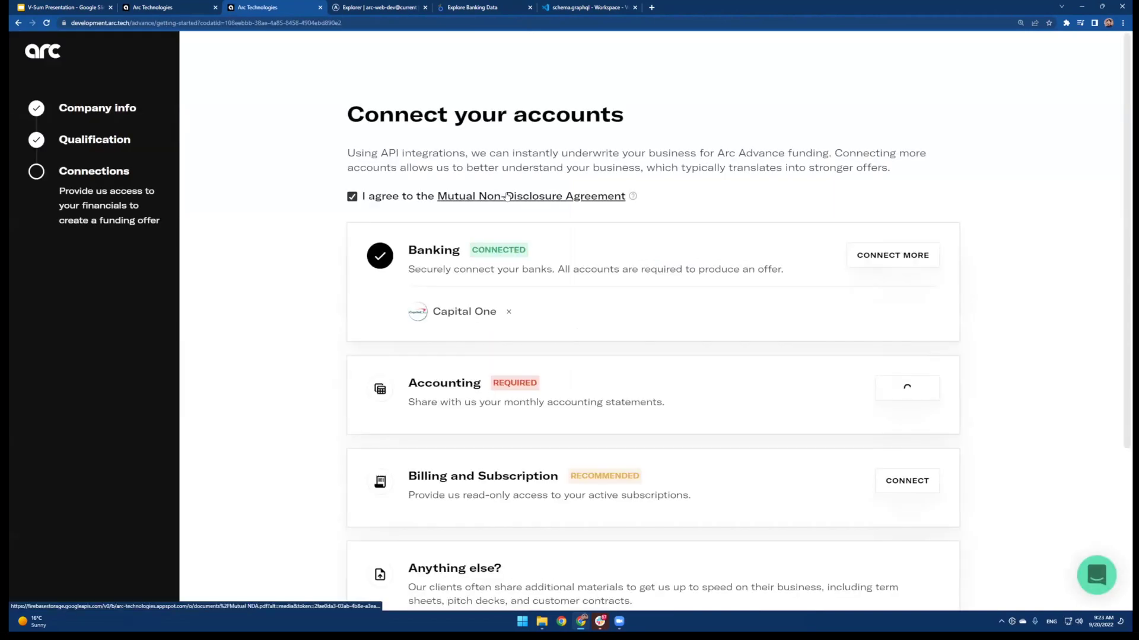
# Rerun DemoQuery in Apollo Explorer to check for Codat ACCOUNTING sync events
pyautogui.scroll(-2, 700, 254)
pyautogui.scroll(-1, 700, 254)
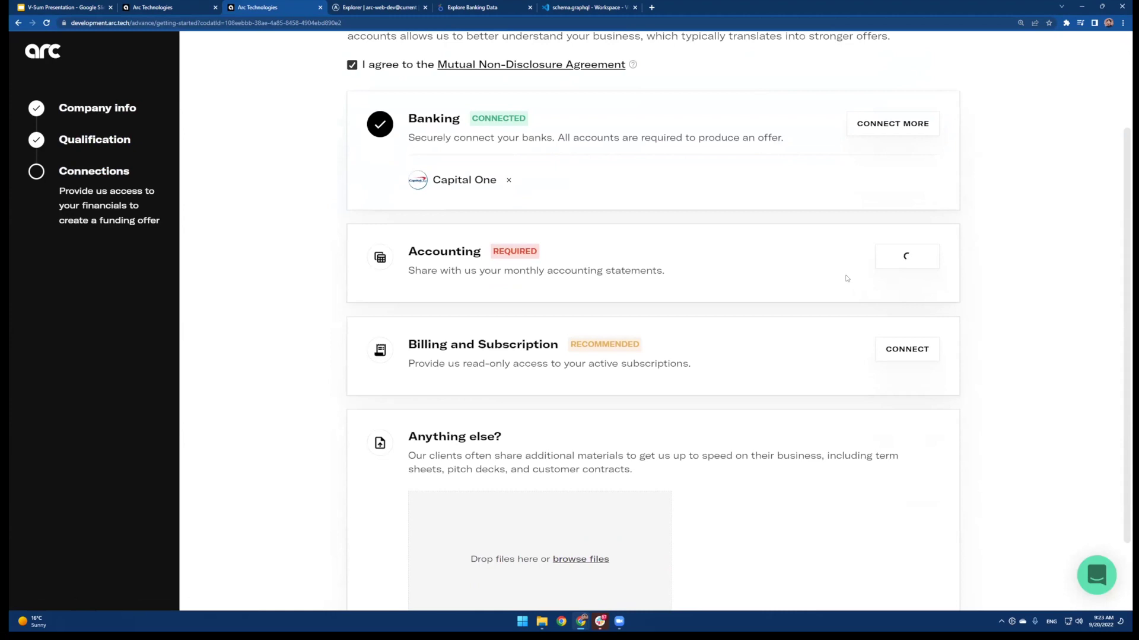
pyautogui.click(344, 8)
pyautogui.click(535, 148)
pyautogui.scroll(-5, 855, 296)
pyautogui.scroll(-10, 854, 299)
pyautogui.scroll(5, 849, 370)
pyautogui.scroll(6, 849, 370)
pyautogui.scroll(-2, 849, 370)
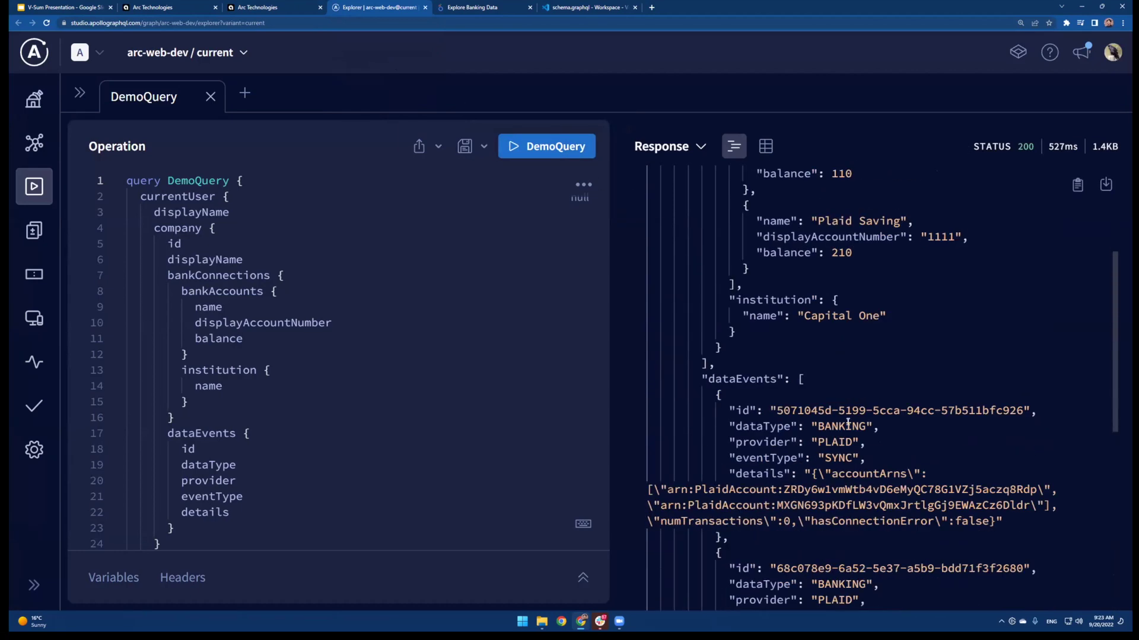
pyautogui.click(277, 7)
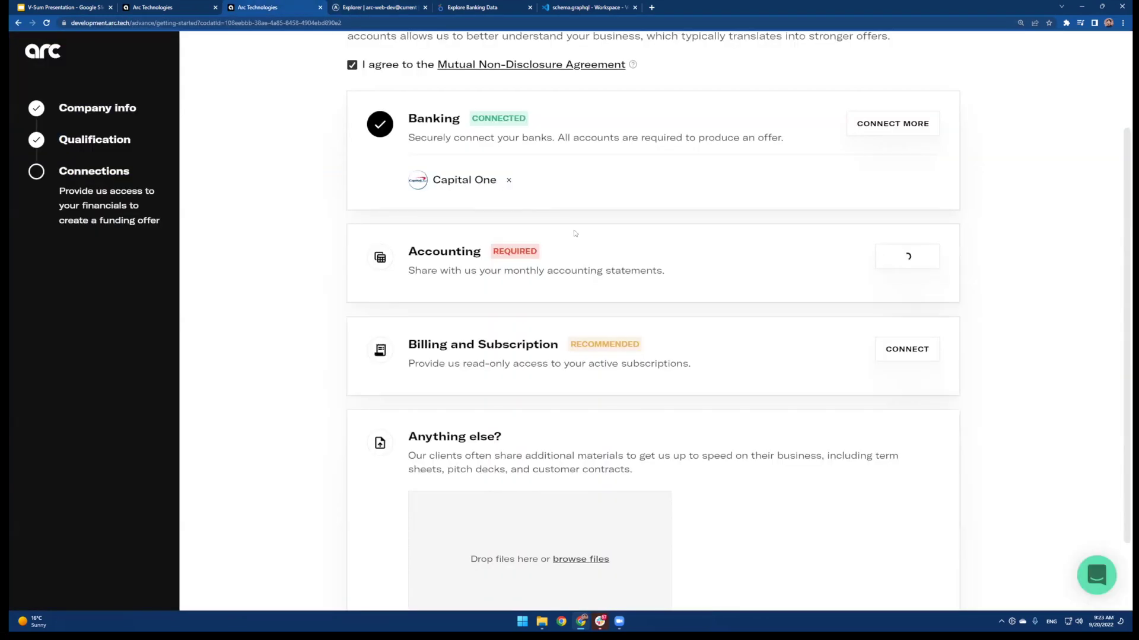
pyautogui.click(375, 7)
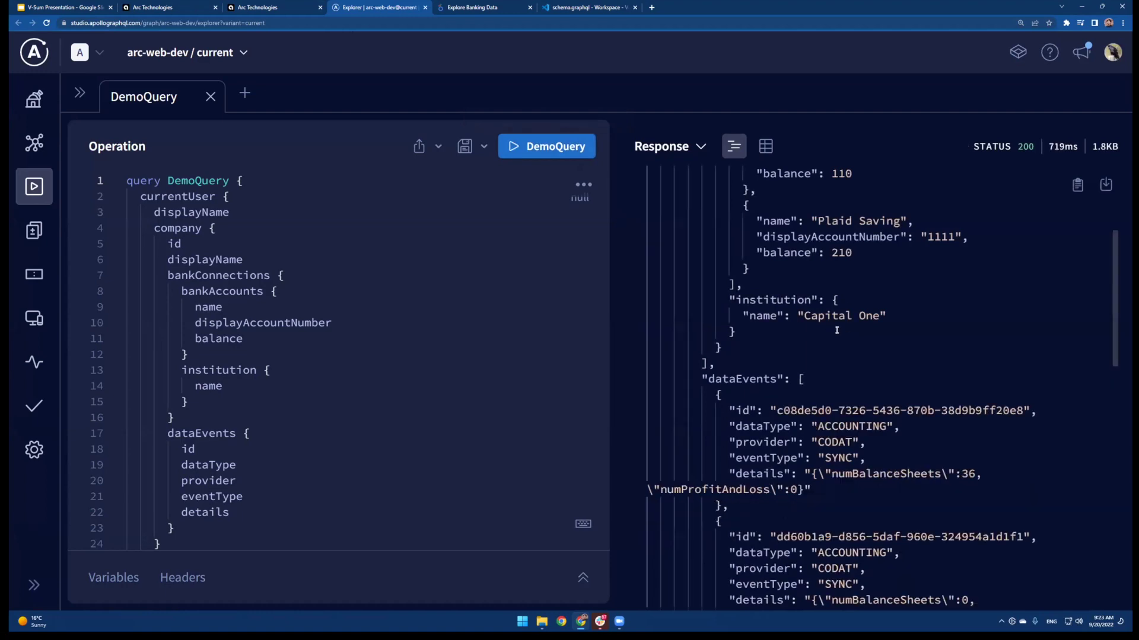
# Highlight the first CODAT accounting event in the response
pyautogui.scroll(-2, 873, 367)
pyautogui.moveTo(874, 366); pyautogui.dragTo(691, 278)
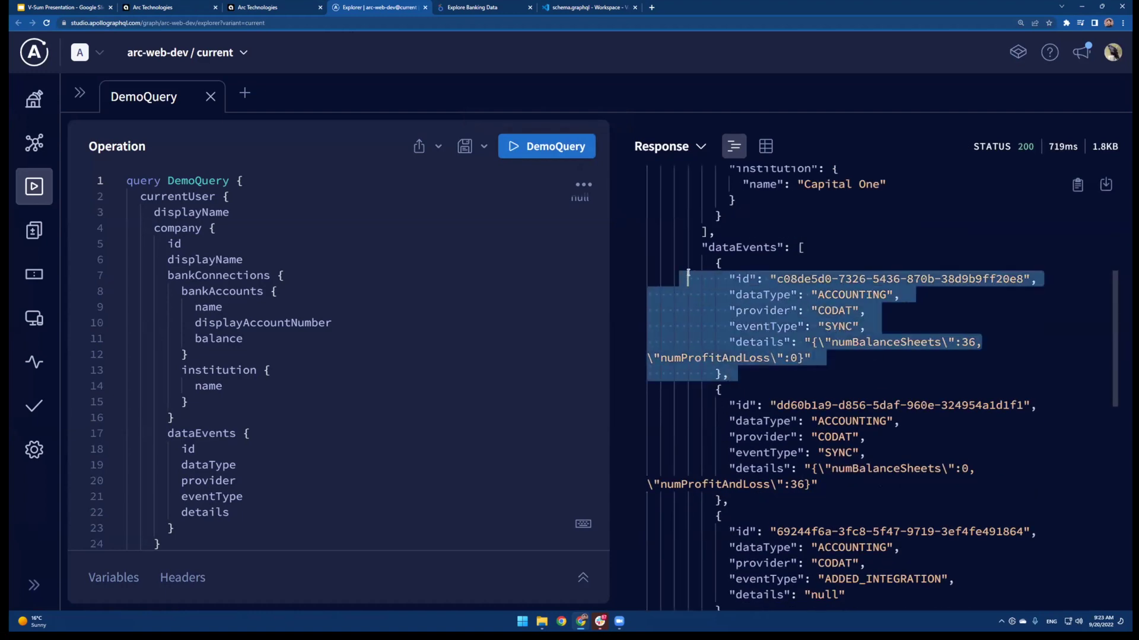
pyautogui.click(703, 279)
pyautogui.scroll(-3, 771, 290)
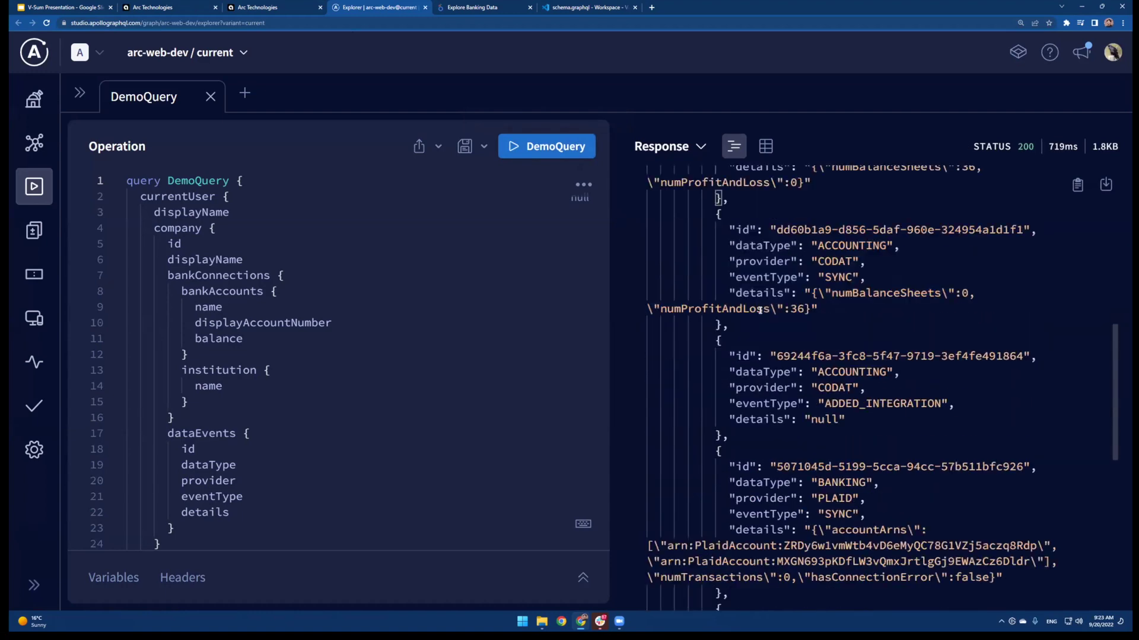
pyautogui.scroll(2, 776, 293)
# Highlight the 36 balance sheets and 36 profit and loss details and the ADDED_INTEGRATION event
pyautogui.moveTo(839, 390); pyautogui.dragTo(716, 301)
pyautogui.doubleClick(813, 252)
pyautogui.tripleClick(815, 254)
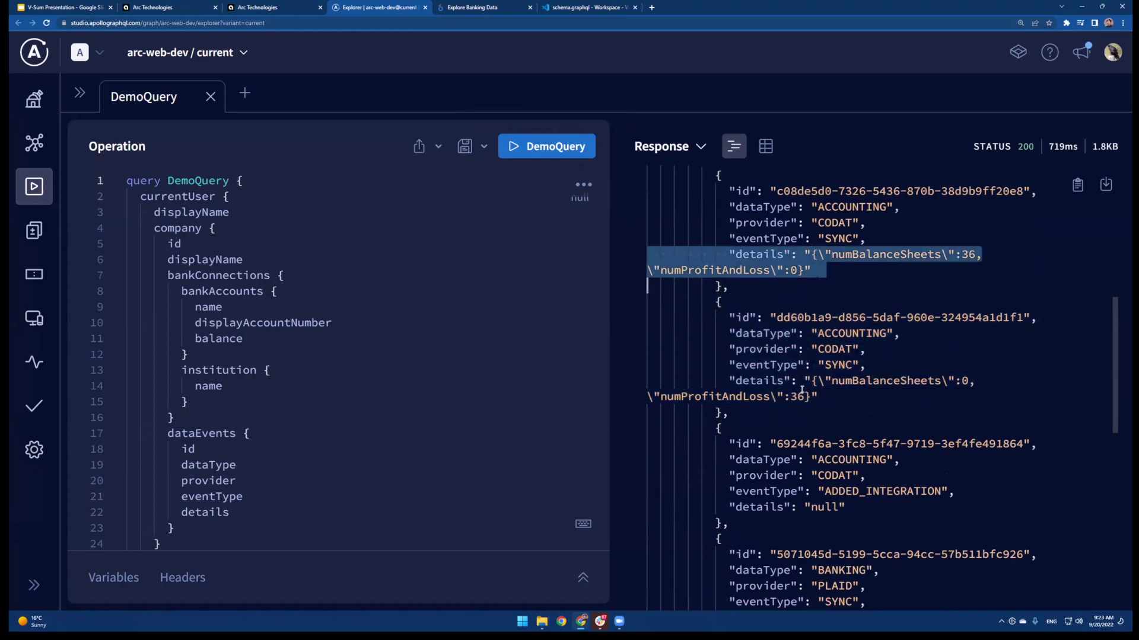
pyautogui.tripleClick(801, 390)
pyautogui.scroll(-3, 818, 367)
pyautogui.moveTo(844, 341); pyautogui.dragTo(650, 254)
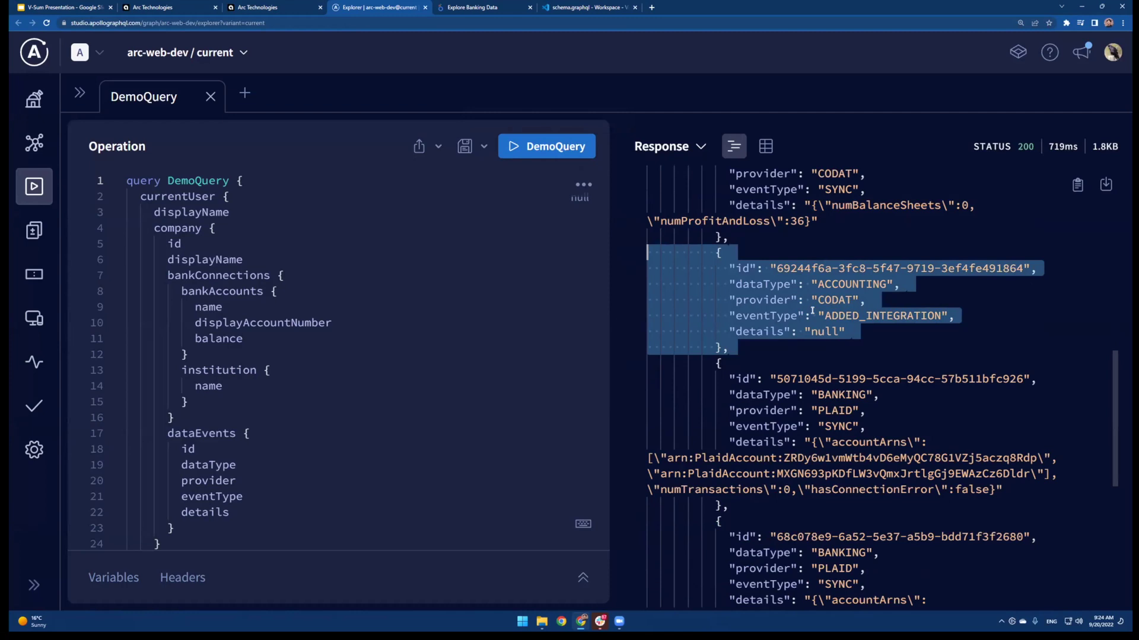
pyautogui.click(285, 8)
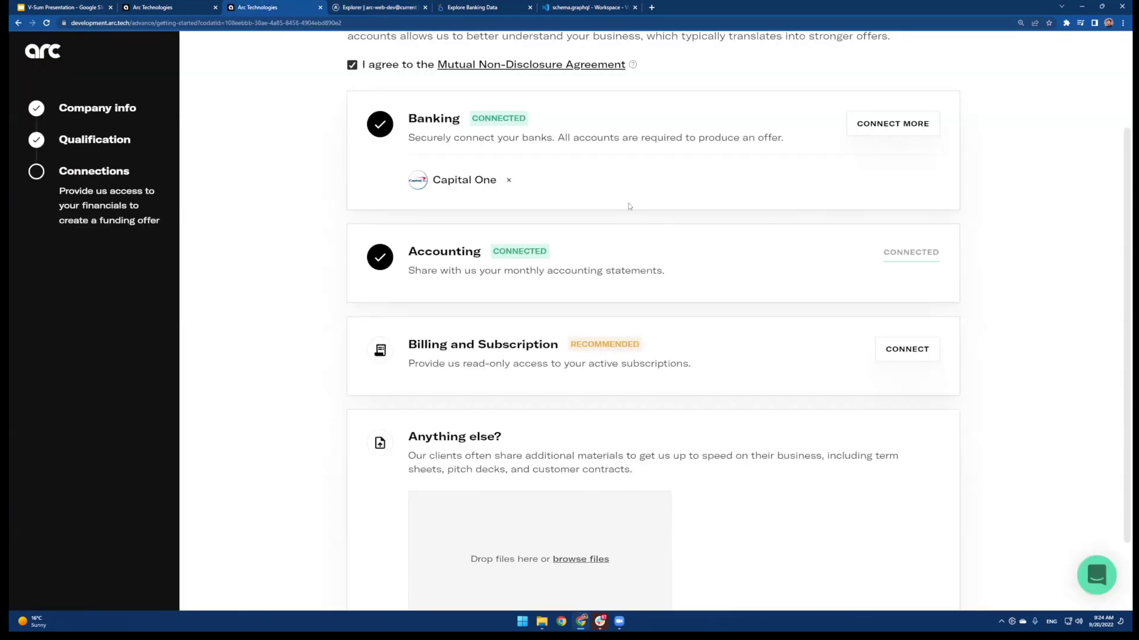
# Connect Stripe for Billing and Subscription by pasting its API key and saving
pyautogui.scroll(-1, 629, 206)
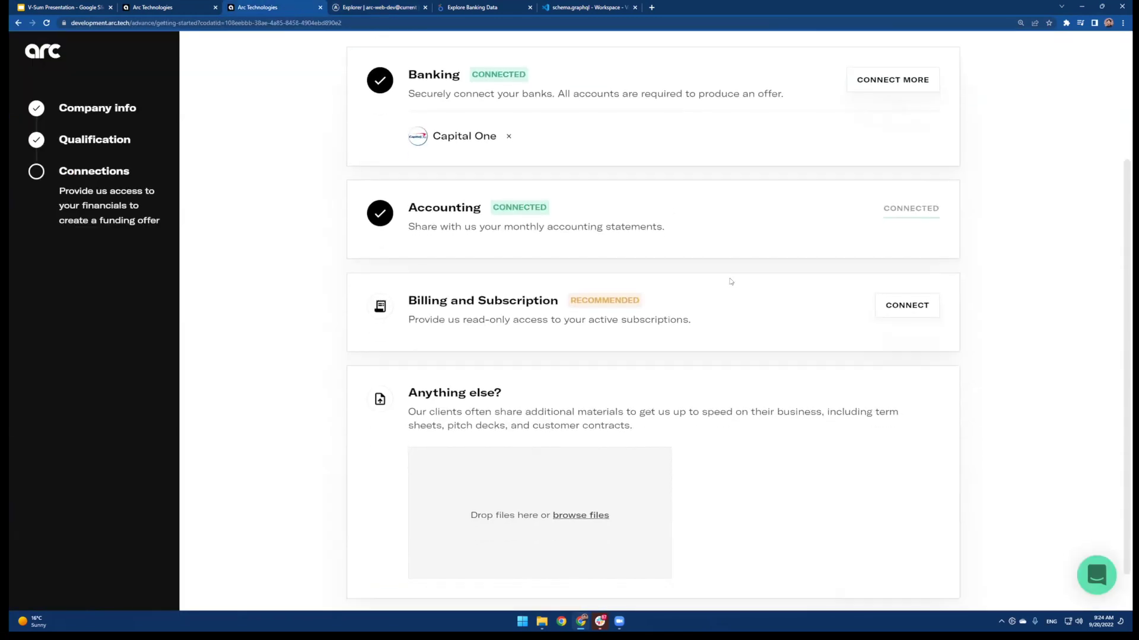
pyautogui.click(913, 312)
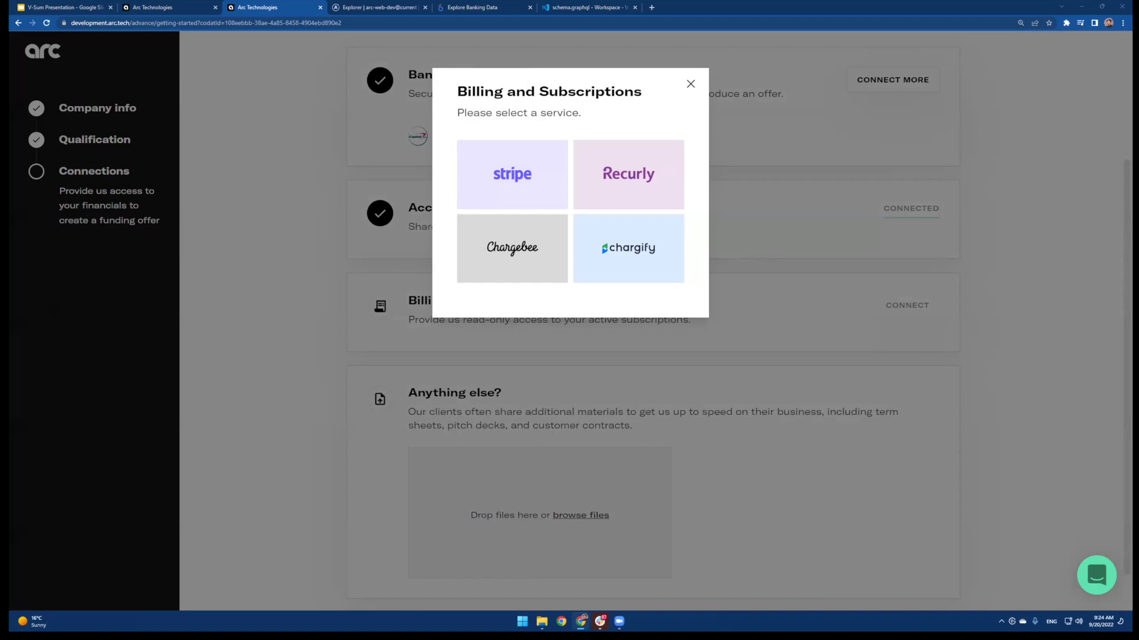
pyautogui.click(511, 175)
pyautogui.hotkey('ctrl', 'v')
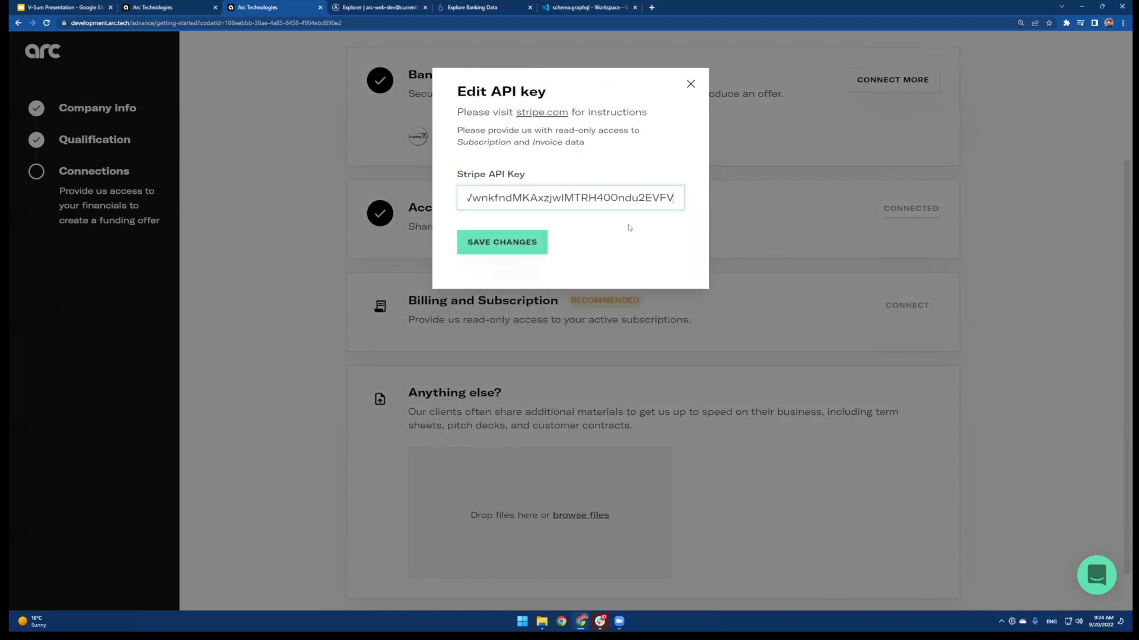
pyautogui.click(531, 243)
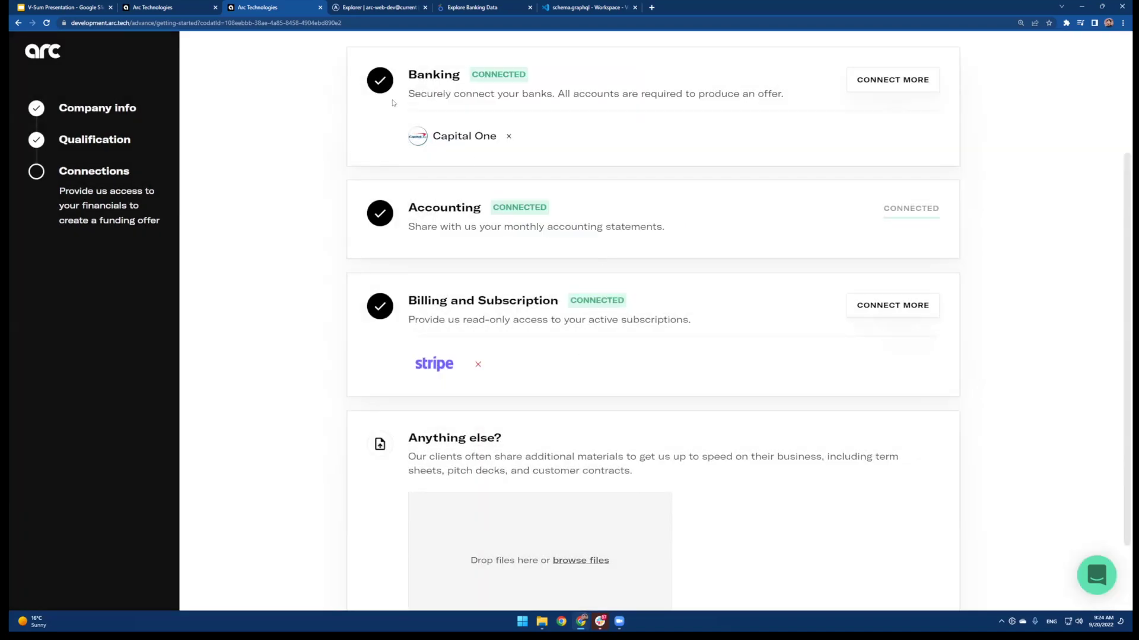
pyautogui.click(367, 8)
# Rerun DemoQuery to confirm the STRIPE BILLING ADDED_INTEGRATION event, then return to Arc's Connections page
pyautogui.click(546, 146)
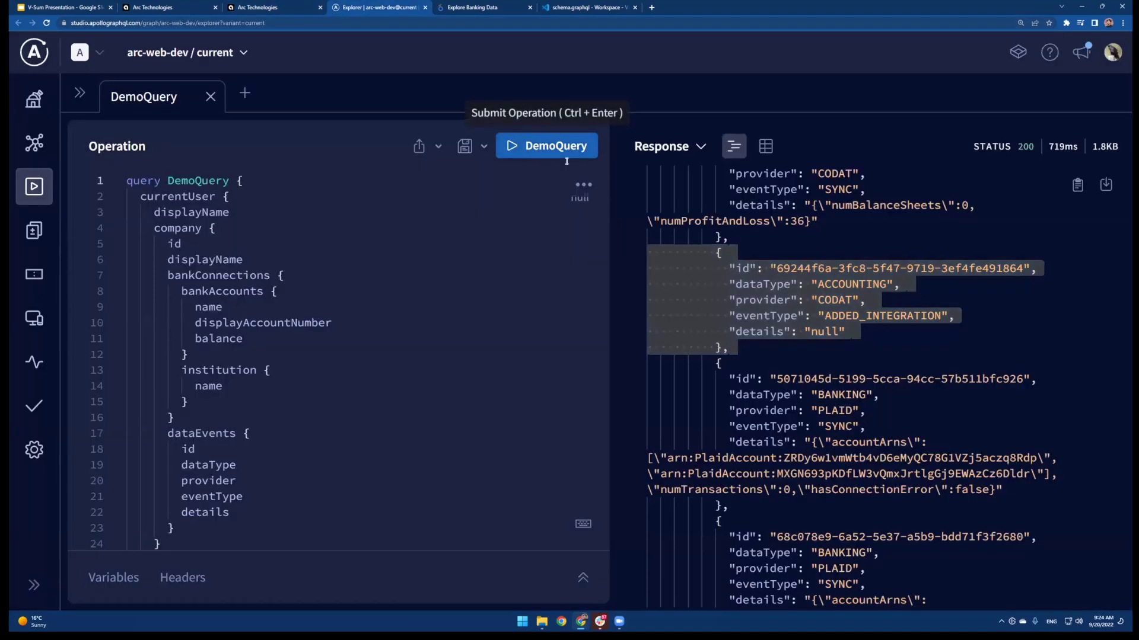
pyautogui.scroll(6, 770, 385)
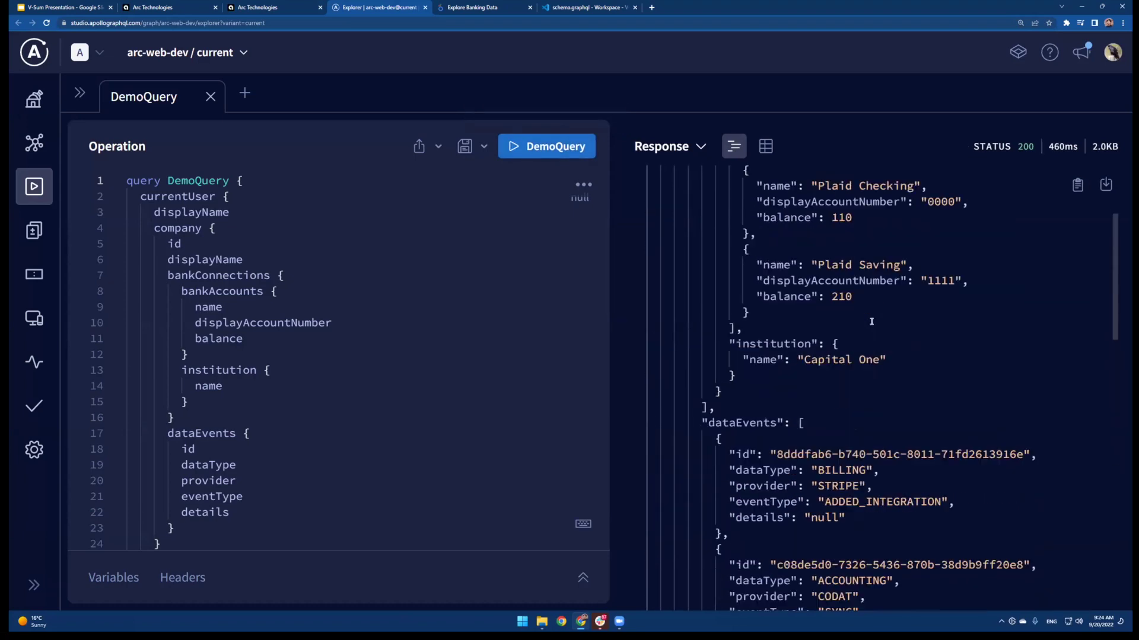
pyautogui.moveTo(726, 366); pyautogui.dragTo(918, 448)
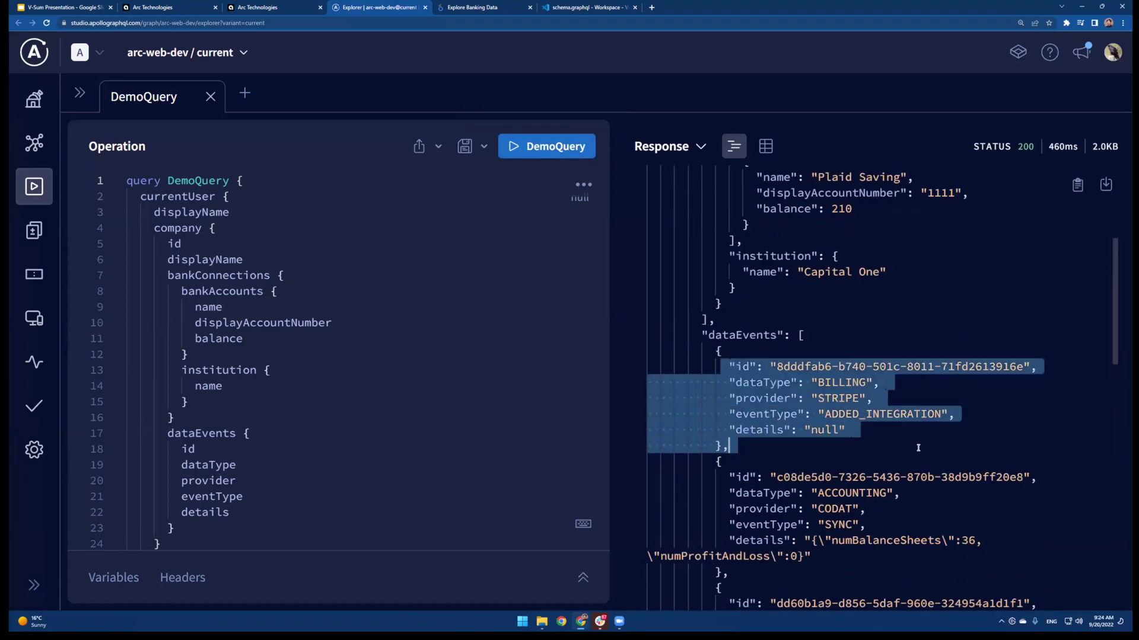
pyautogui.click(879, 433)
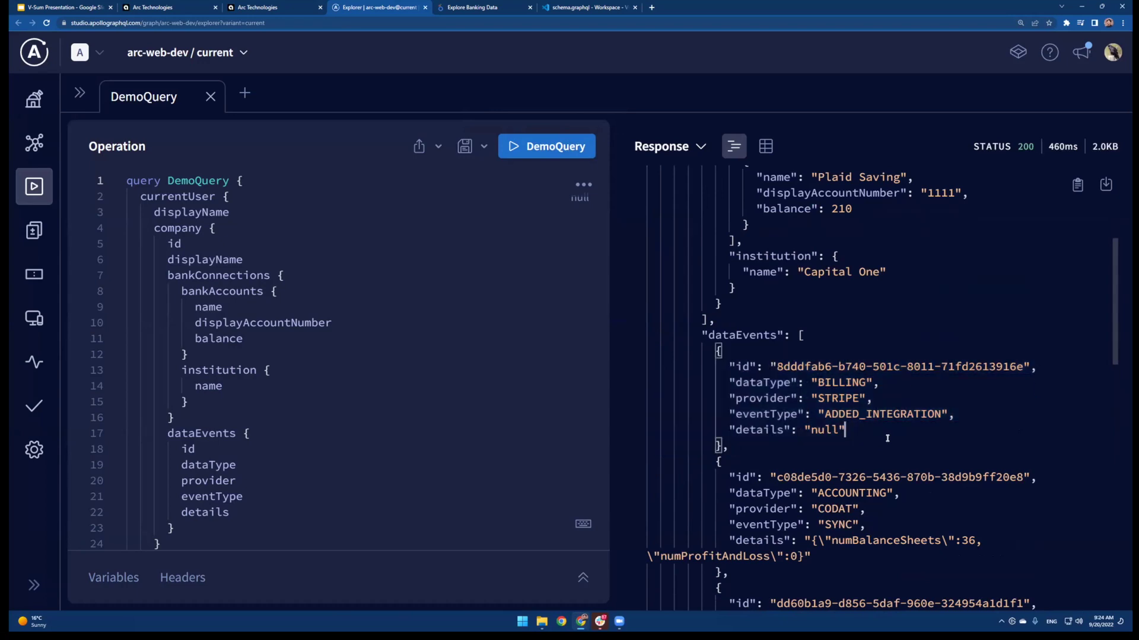
pyautogui.click(301, 16)
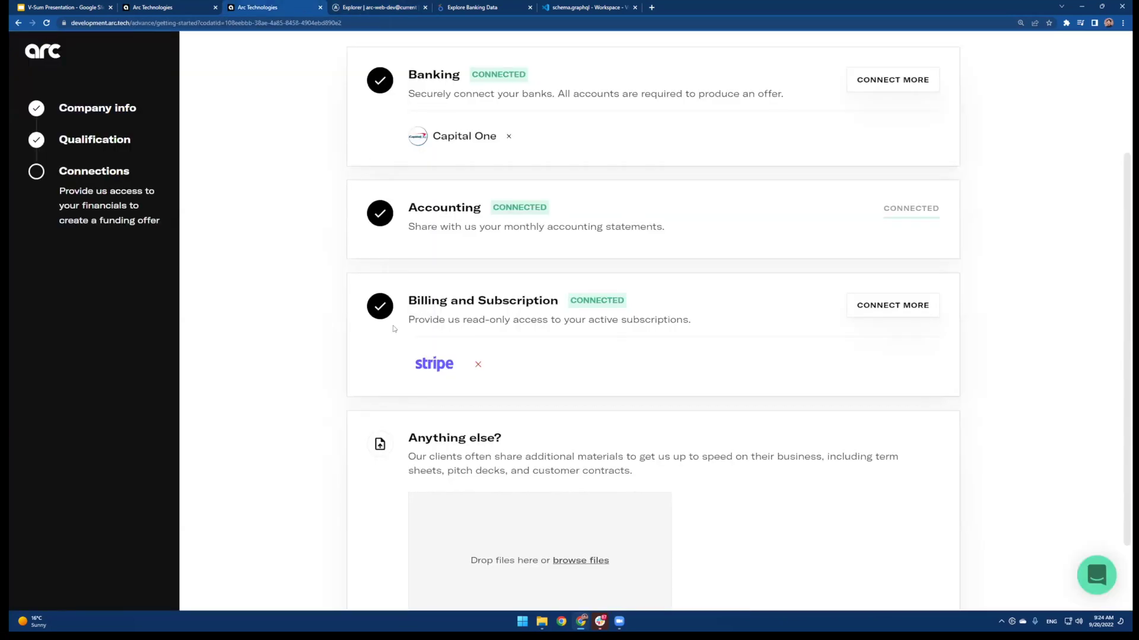
# Review the three Connected accounts on Connect your accounts and submit with Complete Application
pyautogui.scroll(2, 610, 340)
pyautogui.scroll(-3, 608, 339)
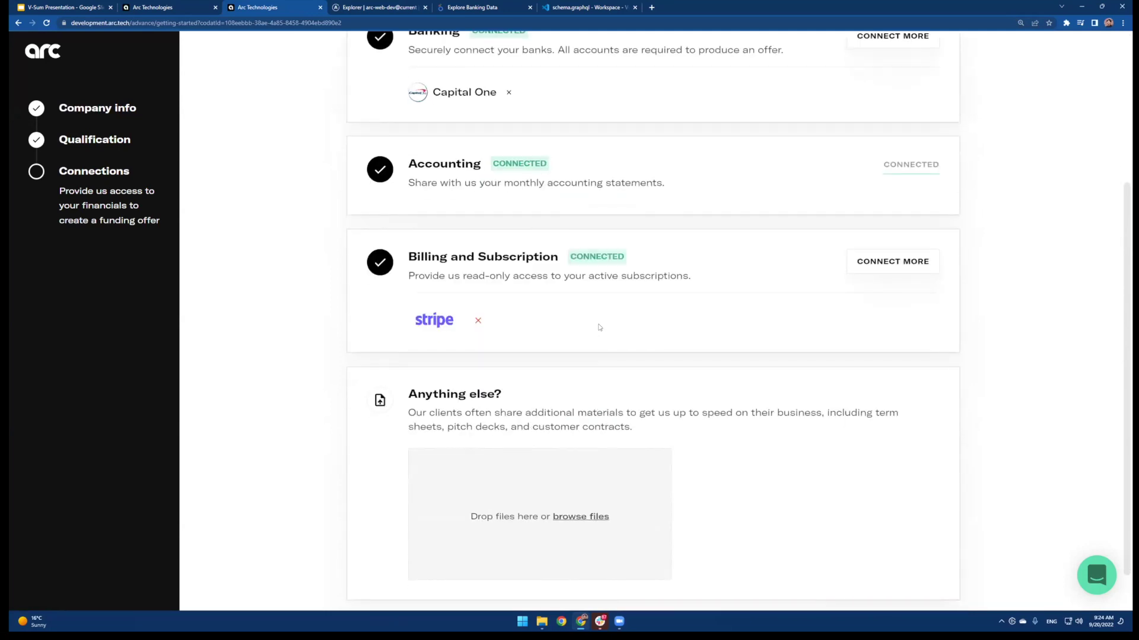
pyautogui.scroll(-1, 599, 328)
pyautogui.scroll(3, 700, 318)
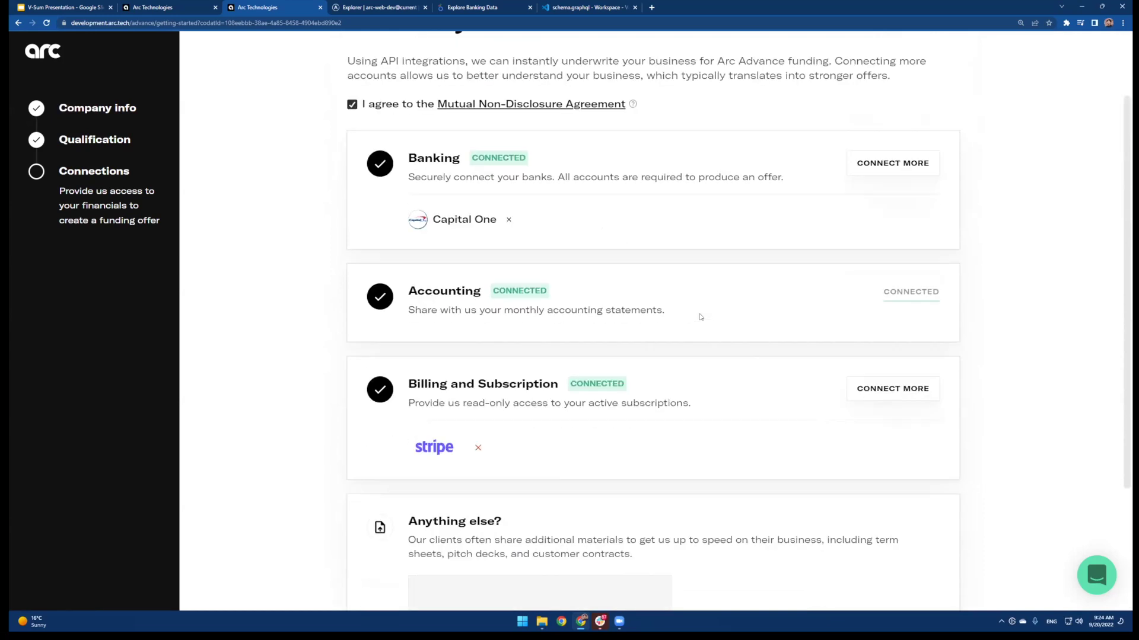
pyautogui.scroll(2, 700, 317)
pyautogui.scroll(-2, 705, 308)
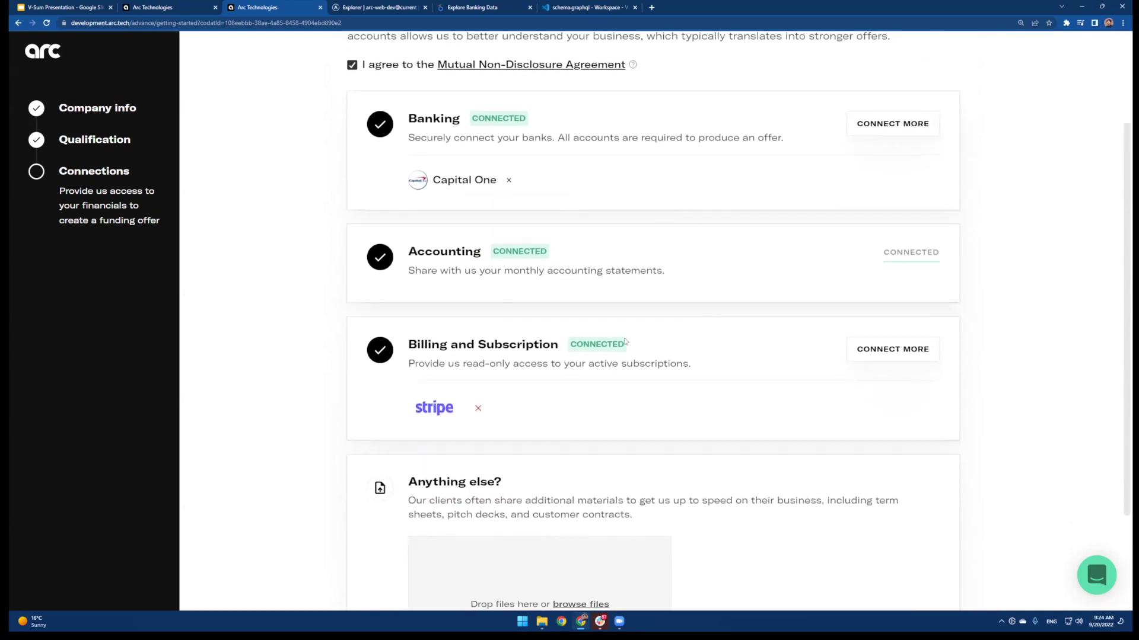
pyautogui.scroll(-1, 621, 252)
pyautogui.scroll(2, 677, 245)
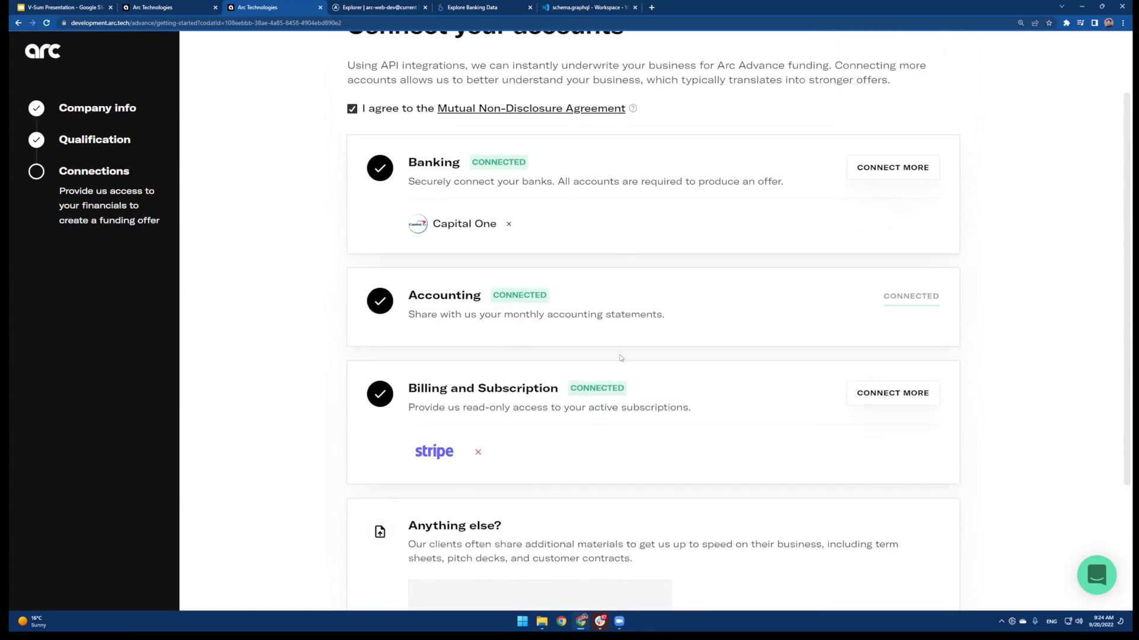
pyautogui.scroll(-3, 692, 255)
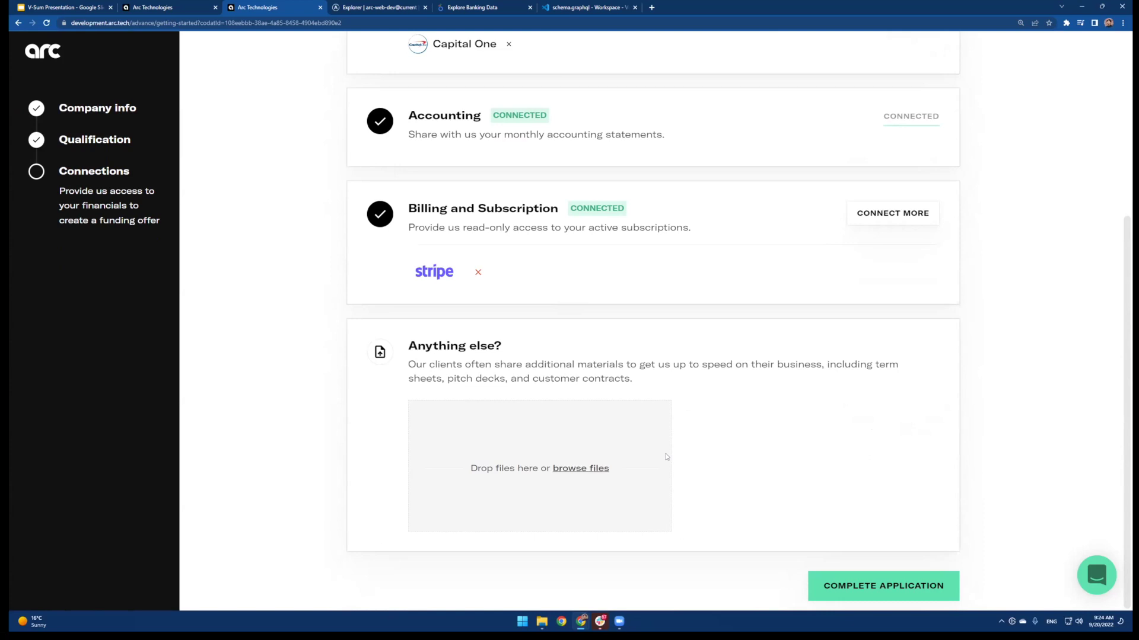
pyautogui.scroll(3, 667, 457)
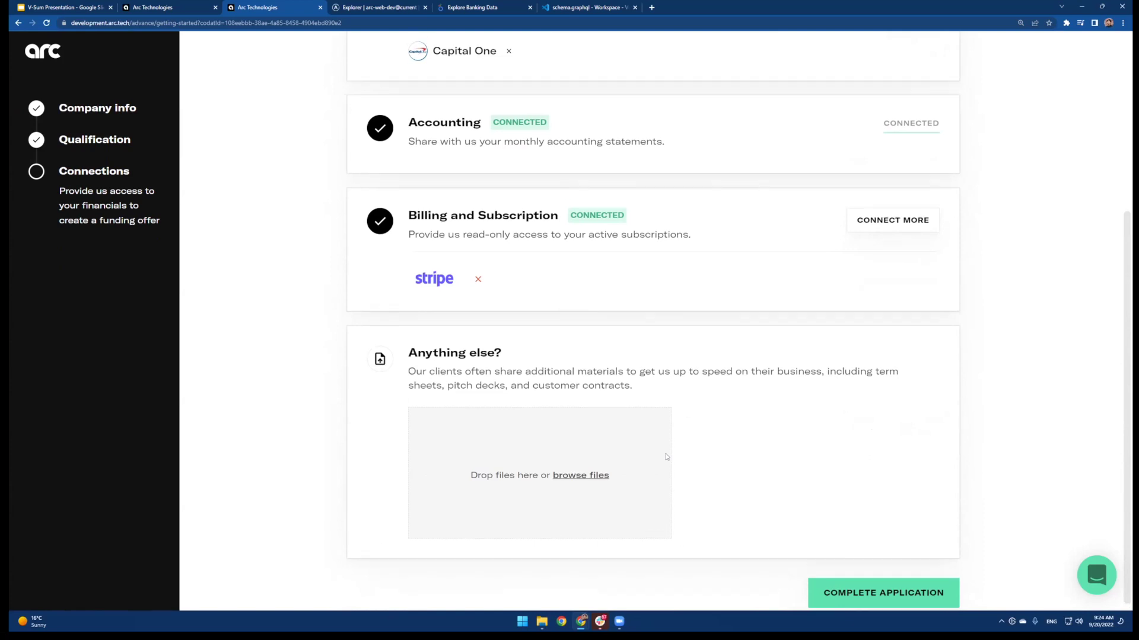
pyautogui.scroll(1, 658, 455)
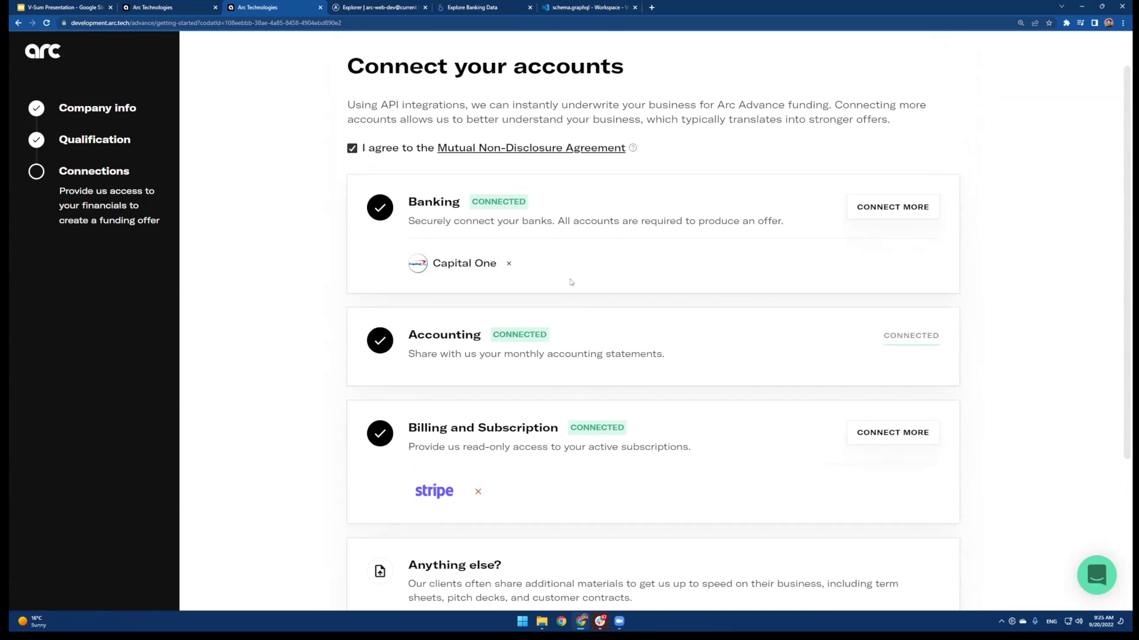
pyautogui.scroll(-2, 569, 279)
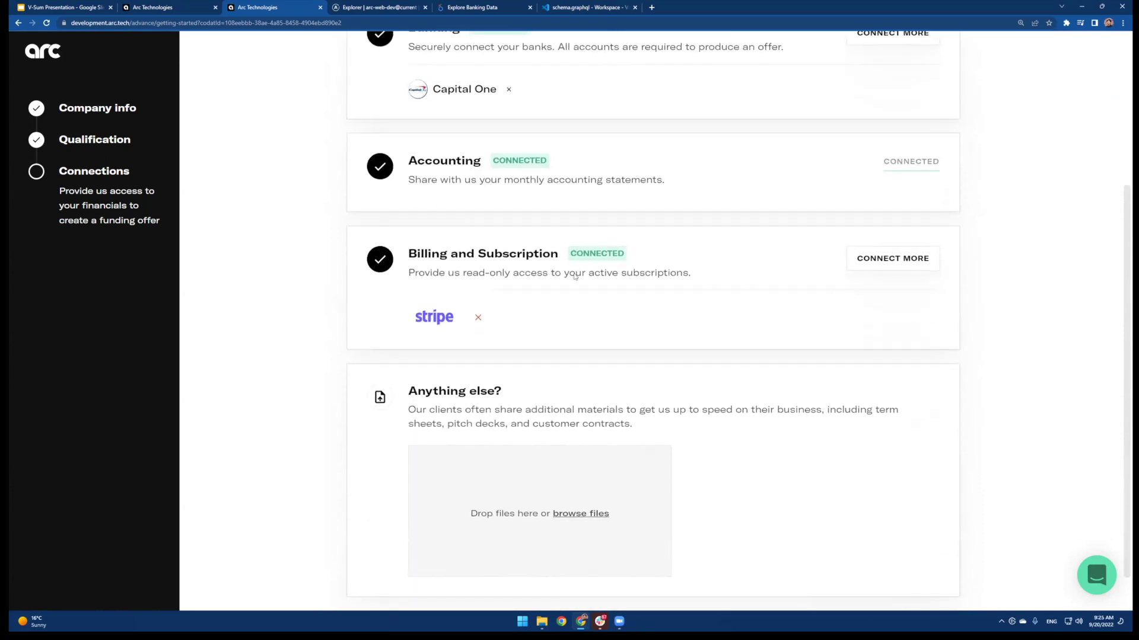
pyautogui.scroll(1, 578, 277)
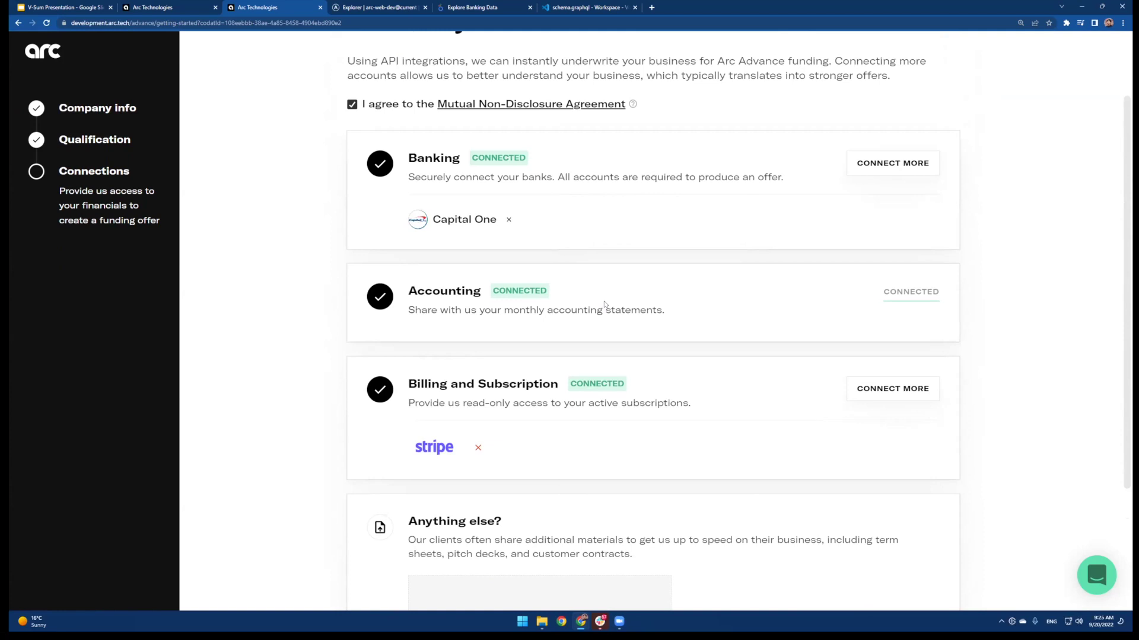
pyautogui.scroll(2, 605, 304)
pyautogui.scroll(-6, 603, 306)
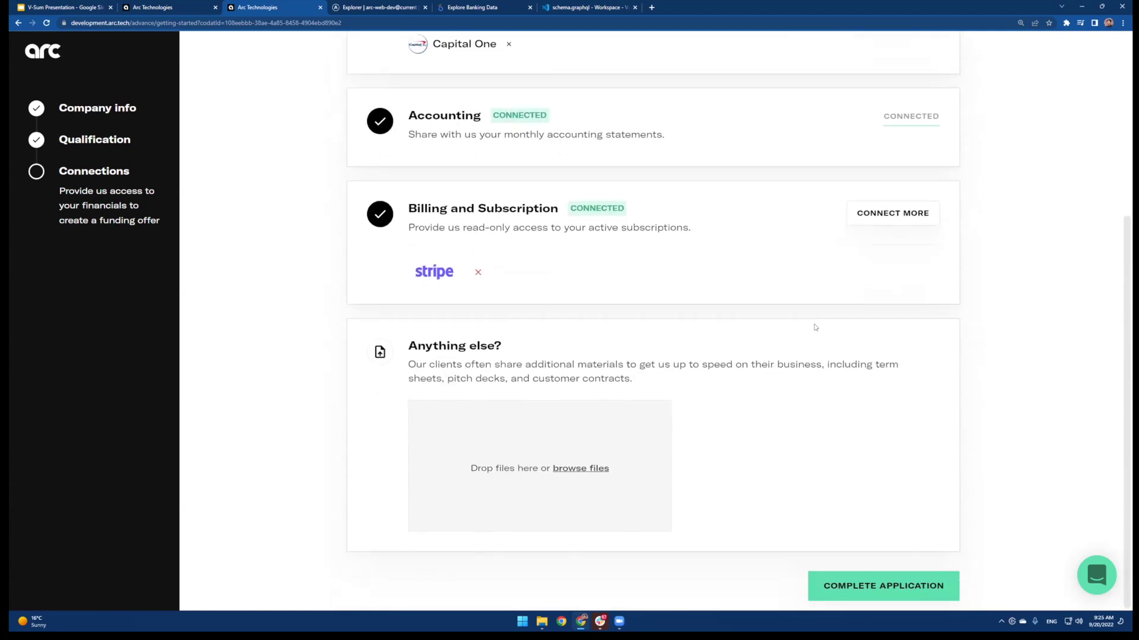
pyautogui.click(876, 588)
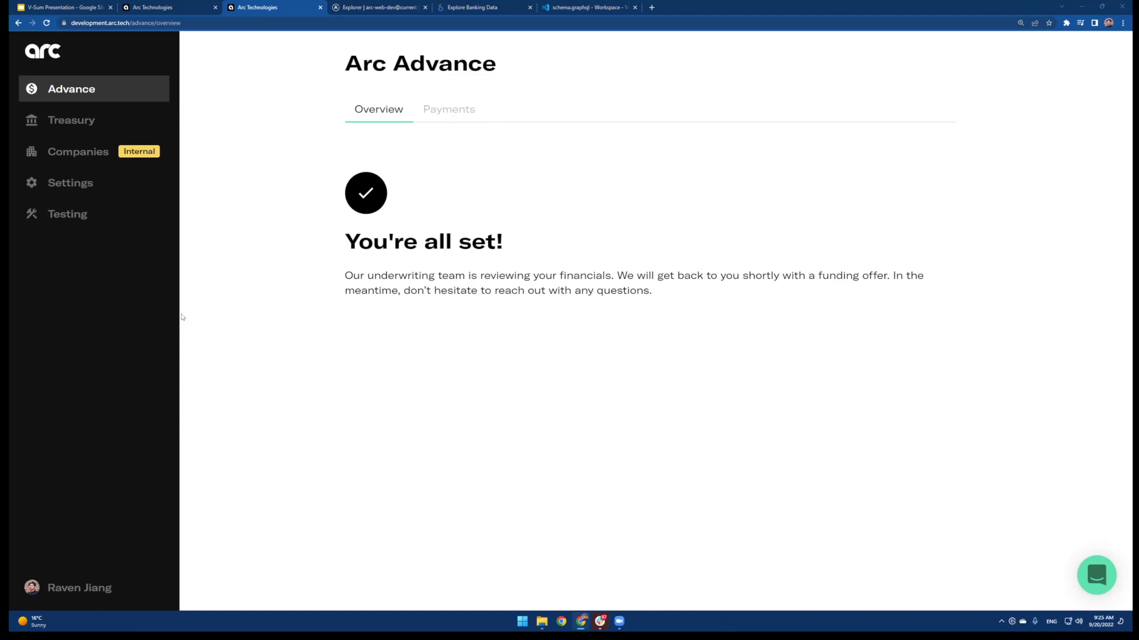
# Reload the Arc Advance overview to show the $500,000 offer with a 92.0 Arc Score
pyautogui.click(46, 25)
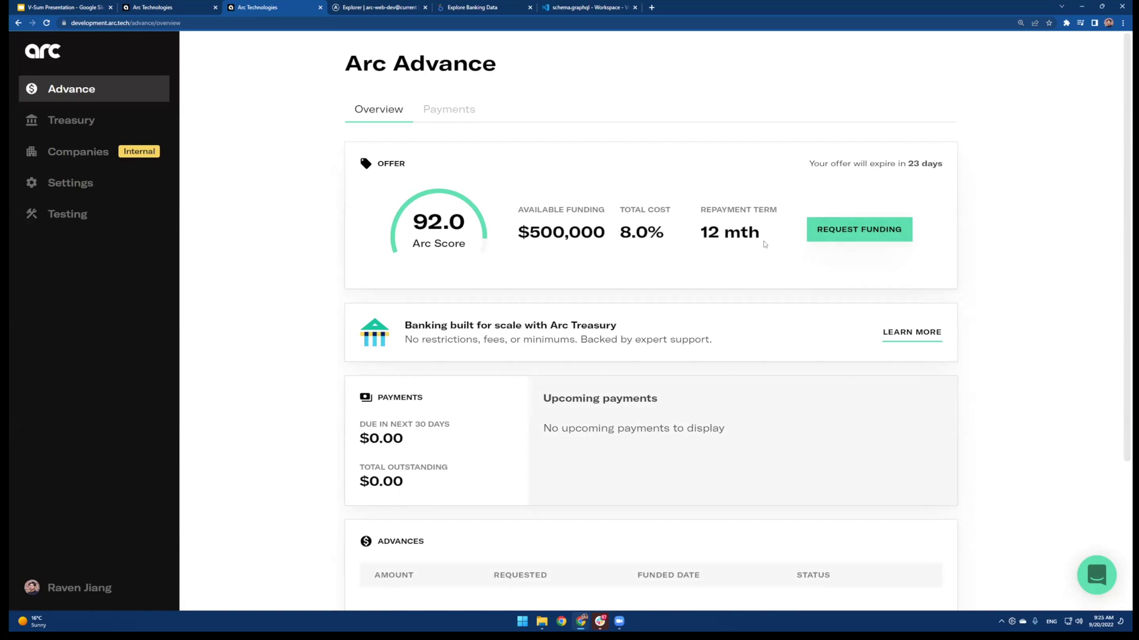
# Draft a $500,000 maximum funding request with Arc Treasury as the deposit account
pyautogui.click(852, 239)
pyautogui.moveTo(312, 201); pyautogui.dragTo(562, 222)
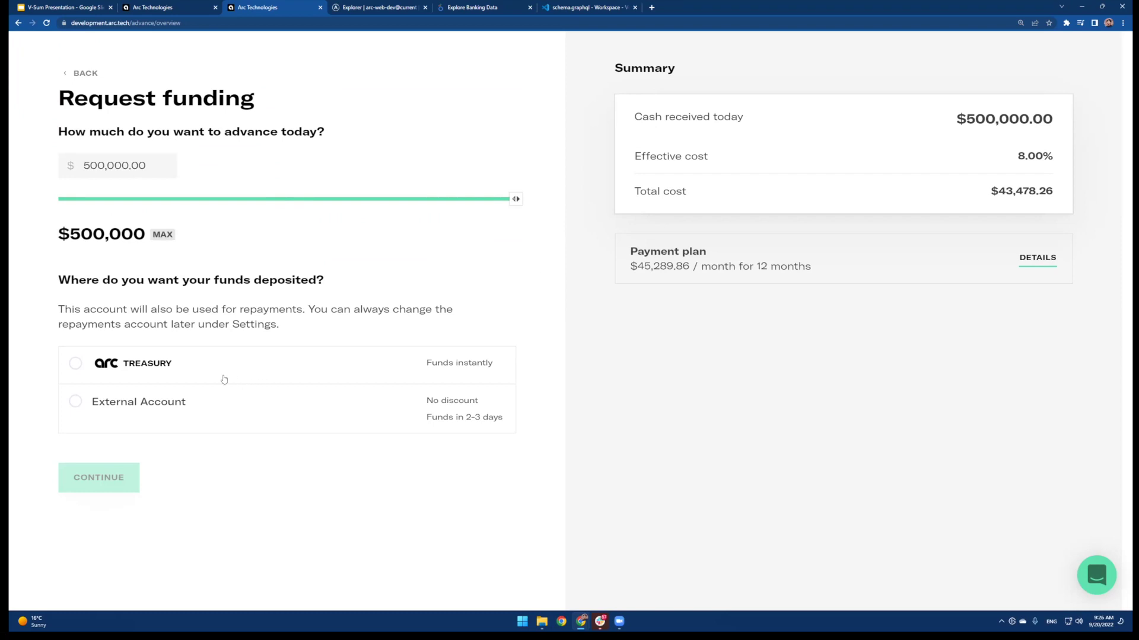
pyautogui.click(173, 401)
pyautogui.click(175, 445)
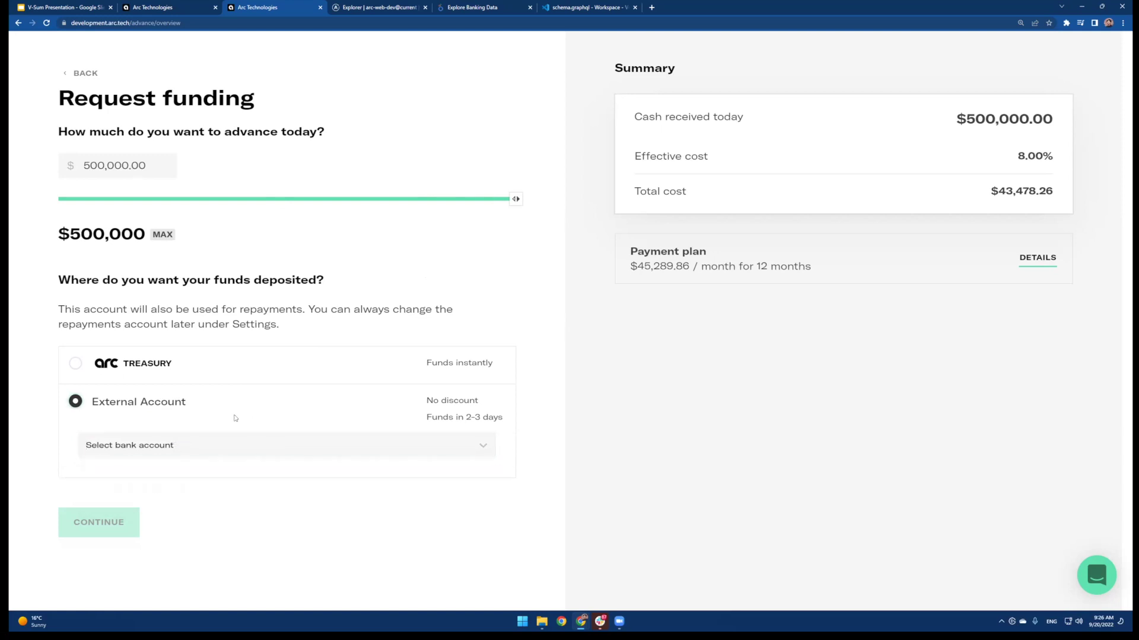
pyautogui.click(99, 365)
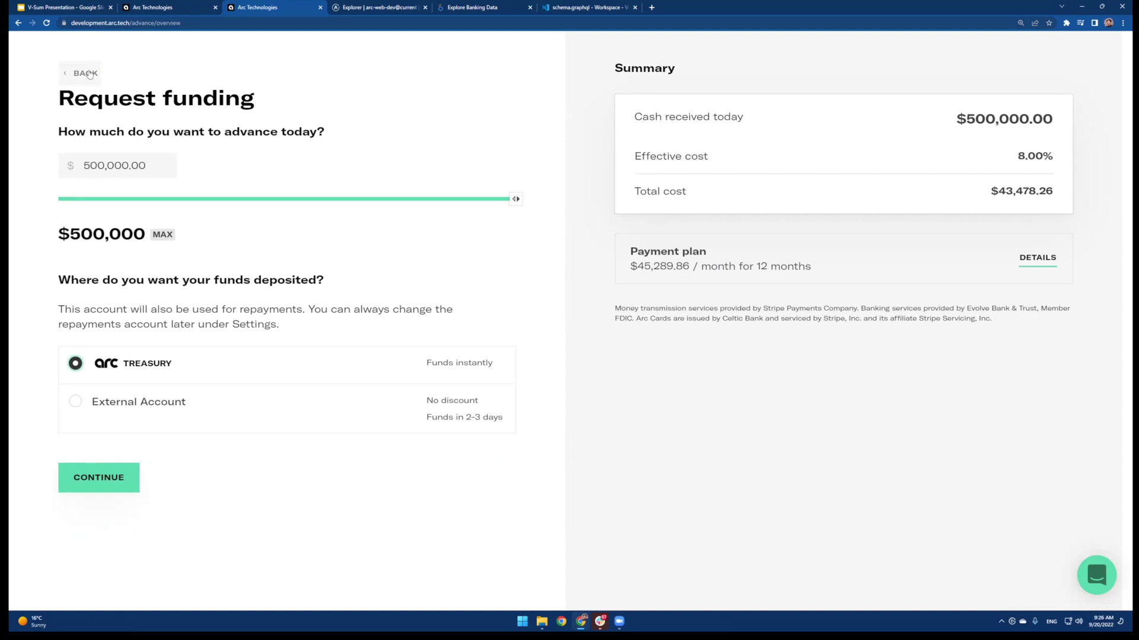
# Leave the funding request unsubmitted and go back to the offer overview
pyautogui.click(86, 73)
pyautogui.scroll(-3, 459, 172)
pyautogui.scroll(3, 461, 171)
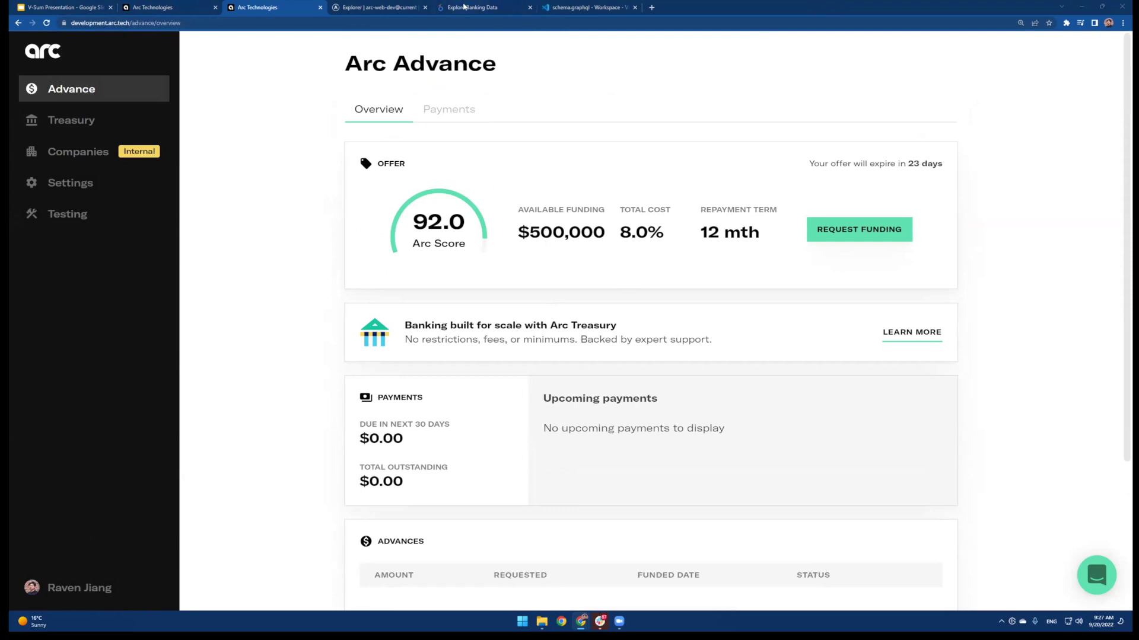
# Copy Hooli's company id from the DemoQuery response and return to Looker's Explore Banking Data
pyautogui.click(467, 9)
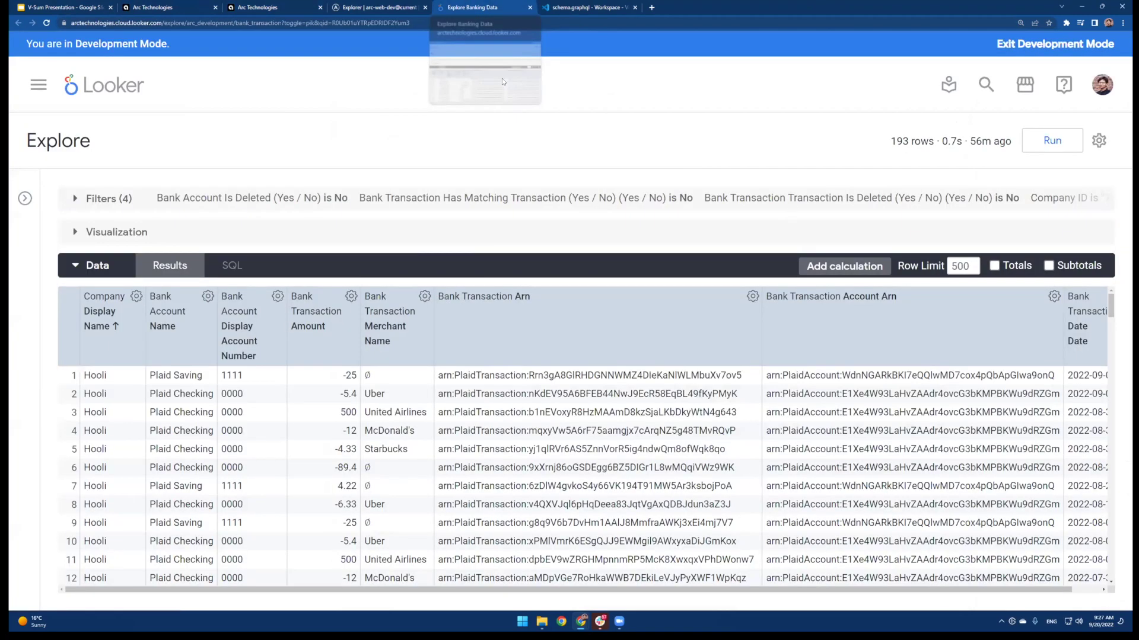
pyautogui.click(380, 8)
pyautogui.scroll(5, 713, 277)
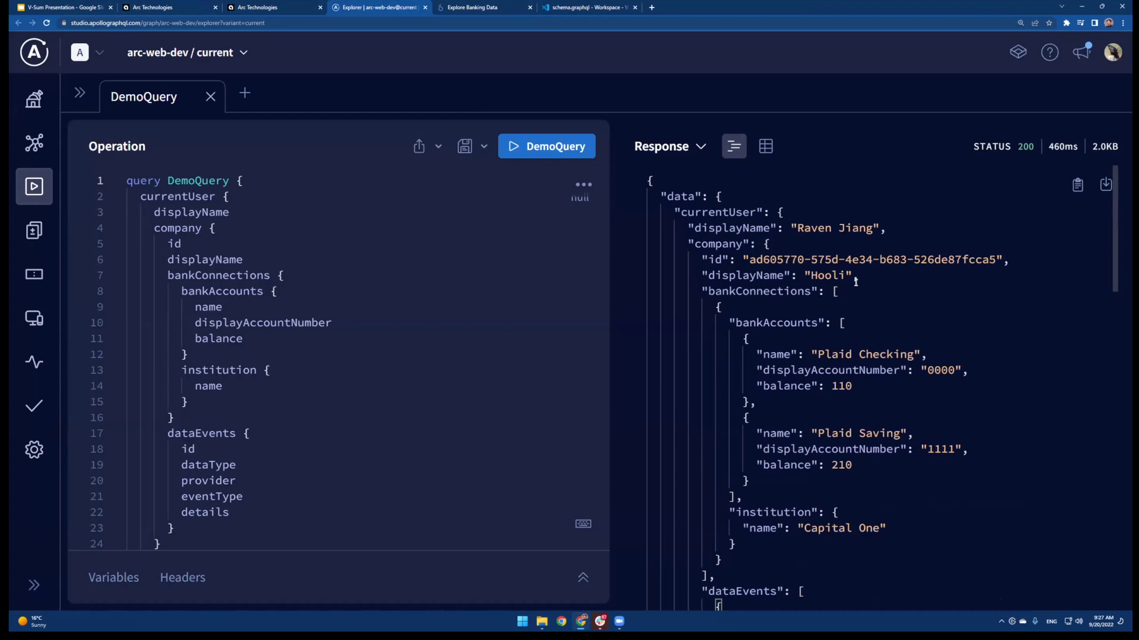
pyautogui.moveTo(746, 259); pyautogui.dragTo(988, 267)
pyautogui.hotkey('ctrl', 'c')
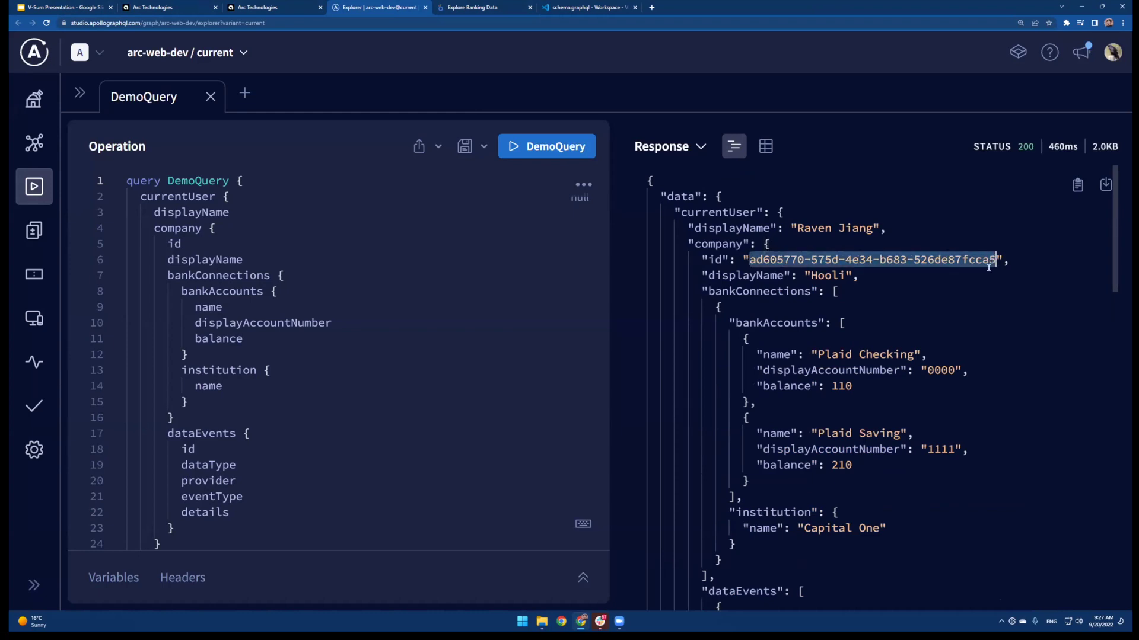
pyautogui.click(485, 8)
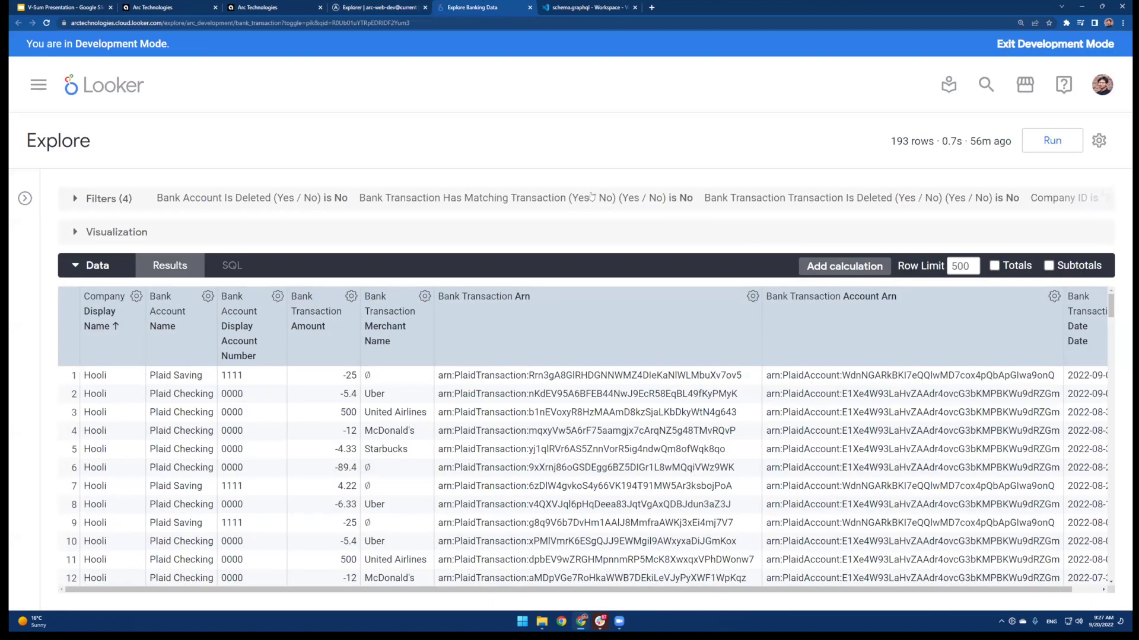
# Replace the Company ID filter value with Hooli's pasted id and rerun the explore
pyautogui.click(119, 203)
pyautogui.scroll(-3, 765, 292)
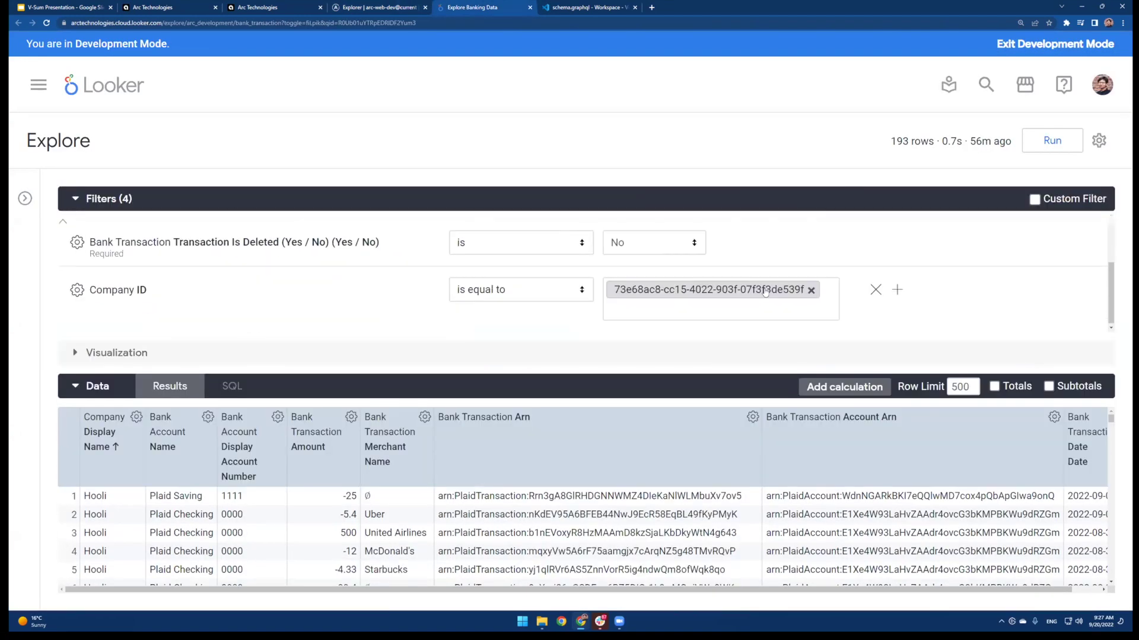
pyautogui.click(810, 289)
pyautogui.hotkey('ctrl', 'v')
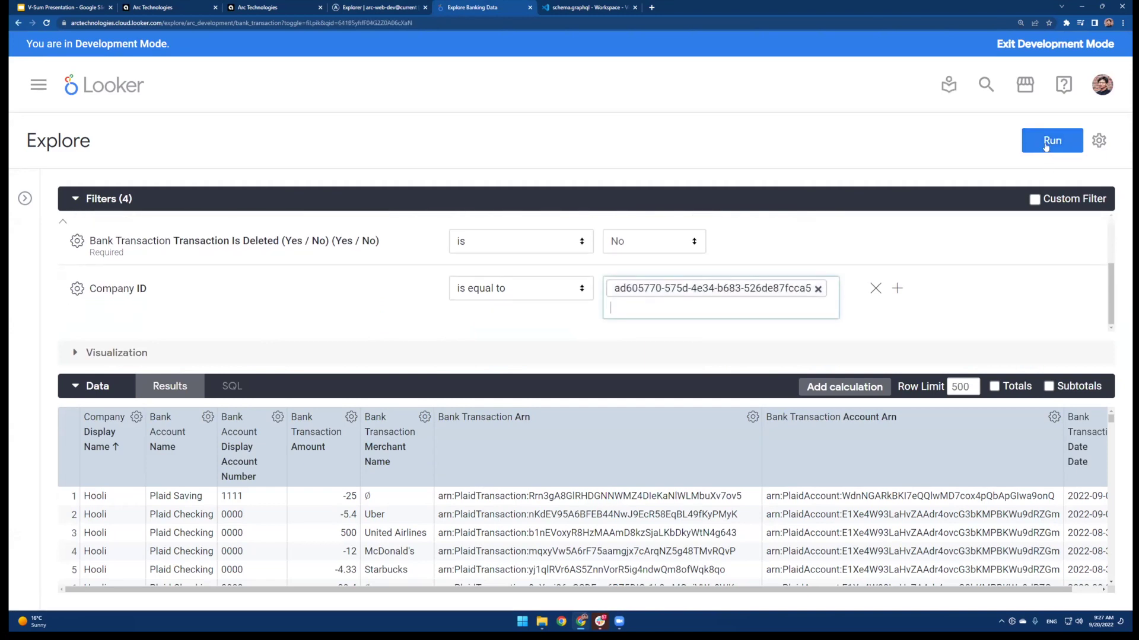
pyautogui.click(1046, 143)
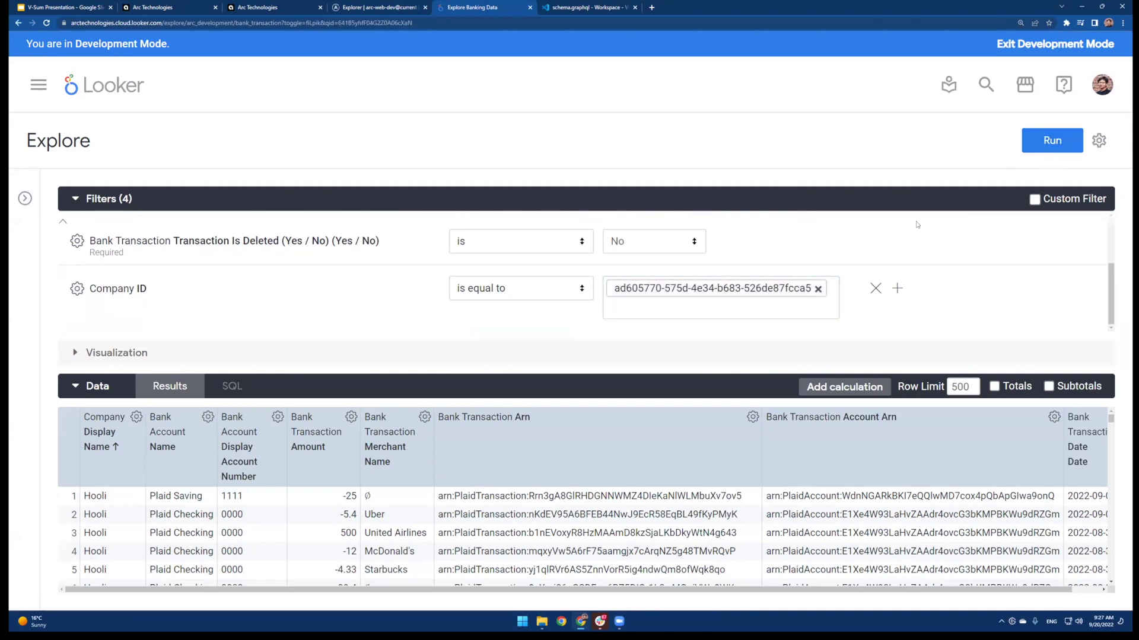
pyautogui.click(74, 201)
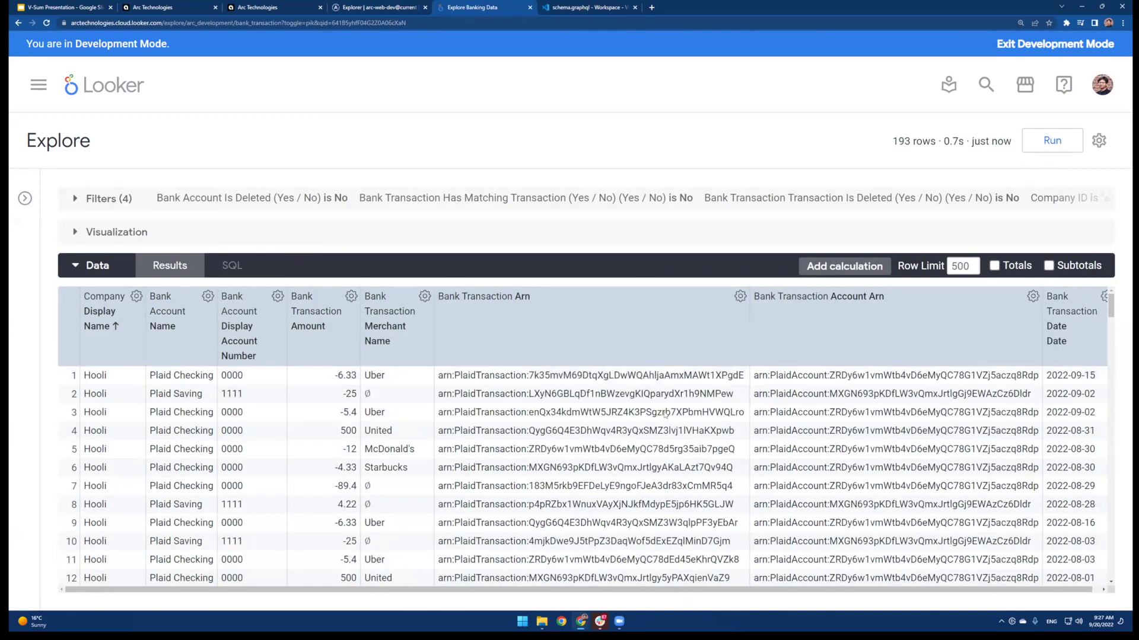
# Scroll through the 193 Plaid Checking and Saving transactions, newest dated 2022-09-15
pyautogui.scroll(-1, 415, 492)
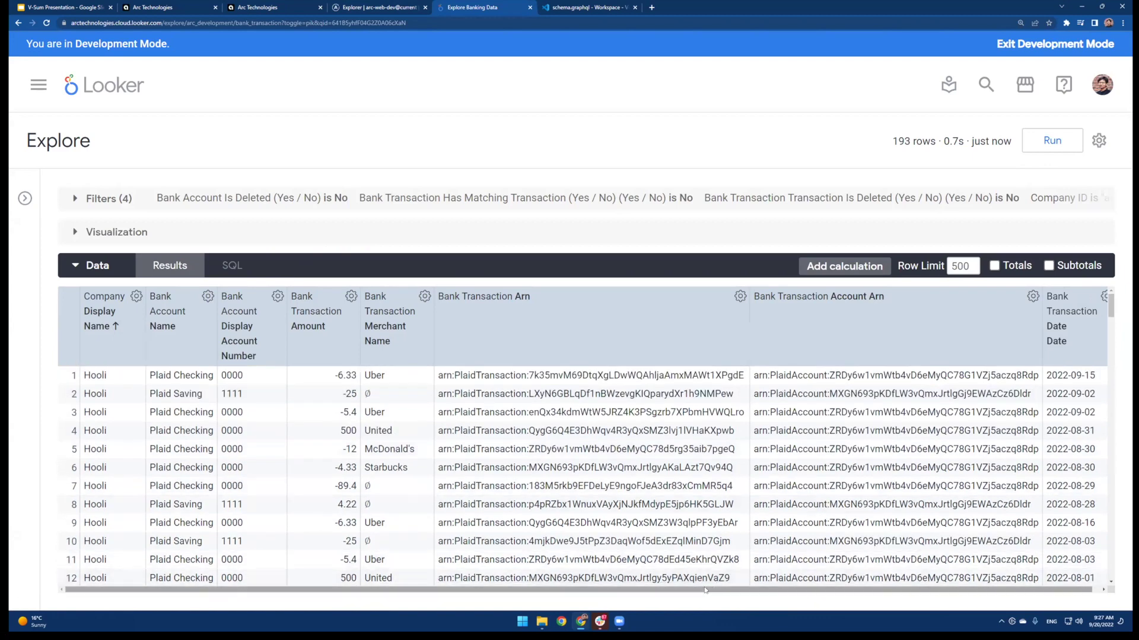
pyautogui.scroll(-20, 415, 504)
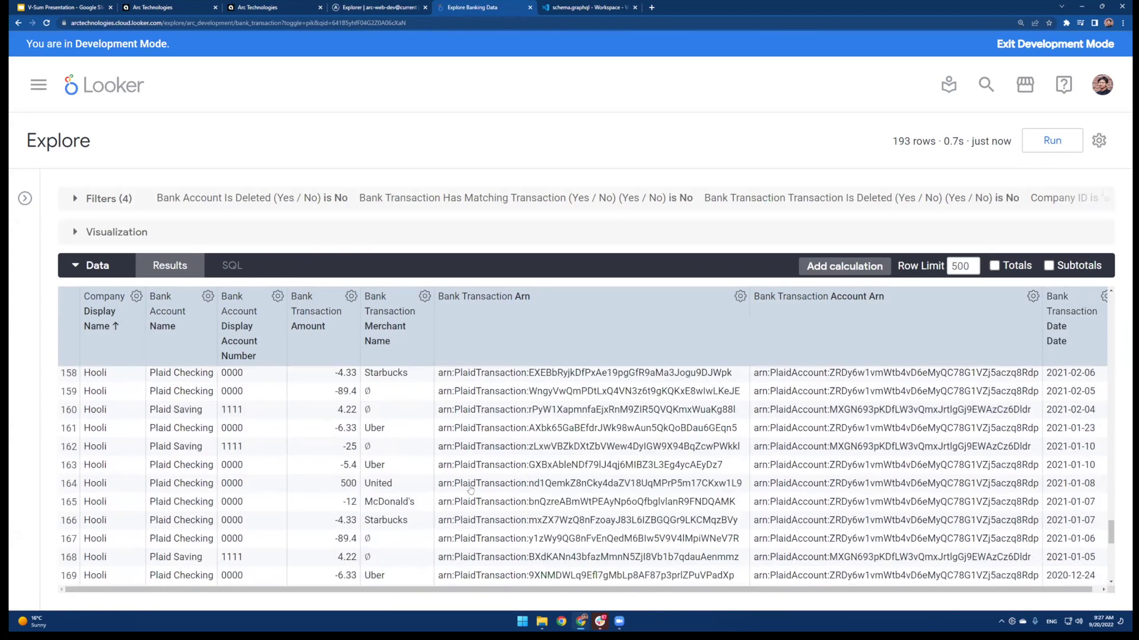
pyautogui.scroll(20, 472, 490)
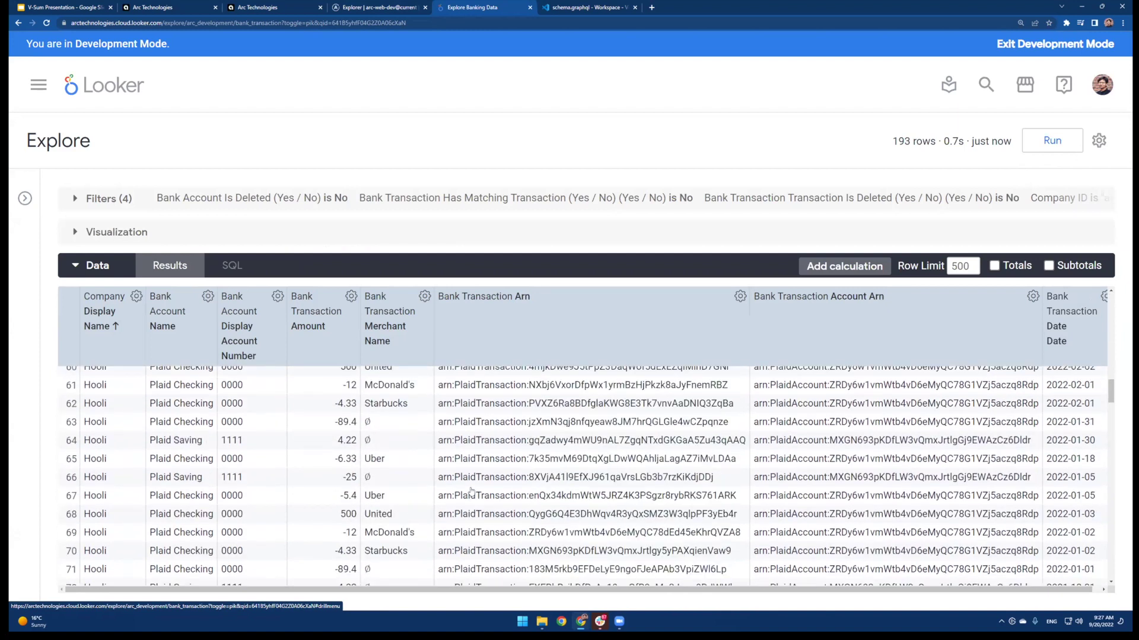
pyautogui.scroll(7, 471, 491)
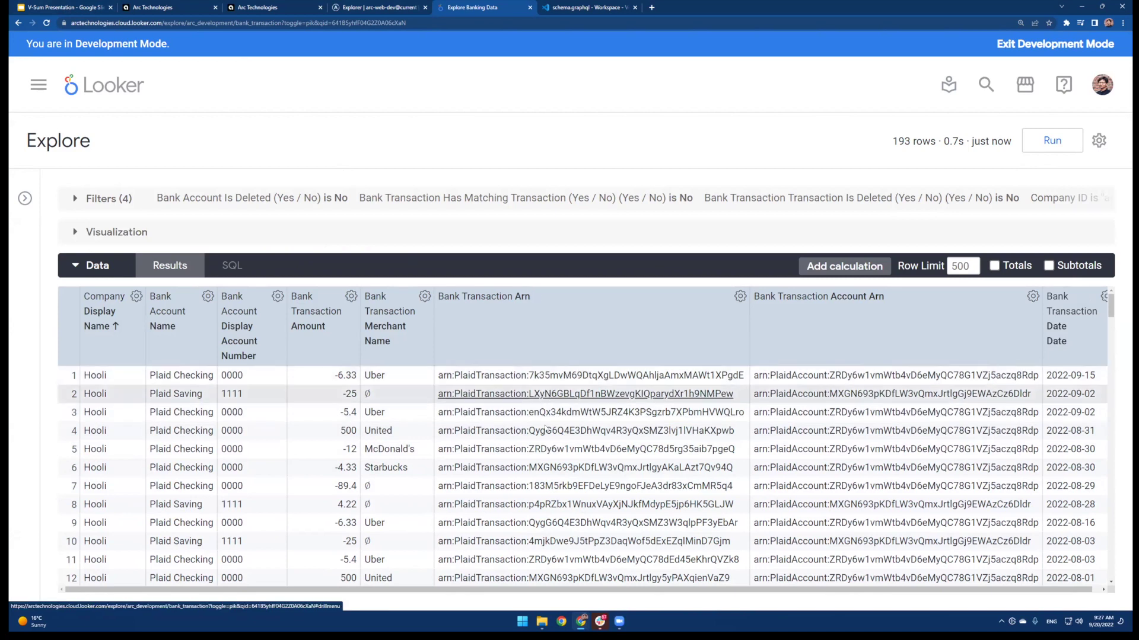
pyautogui.moveTo(345, 593); pyautogui.dragTo(497, 596)
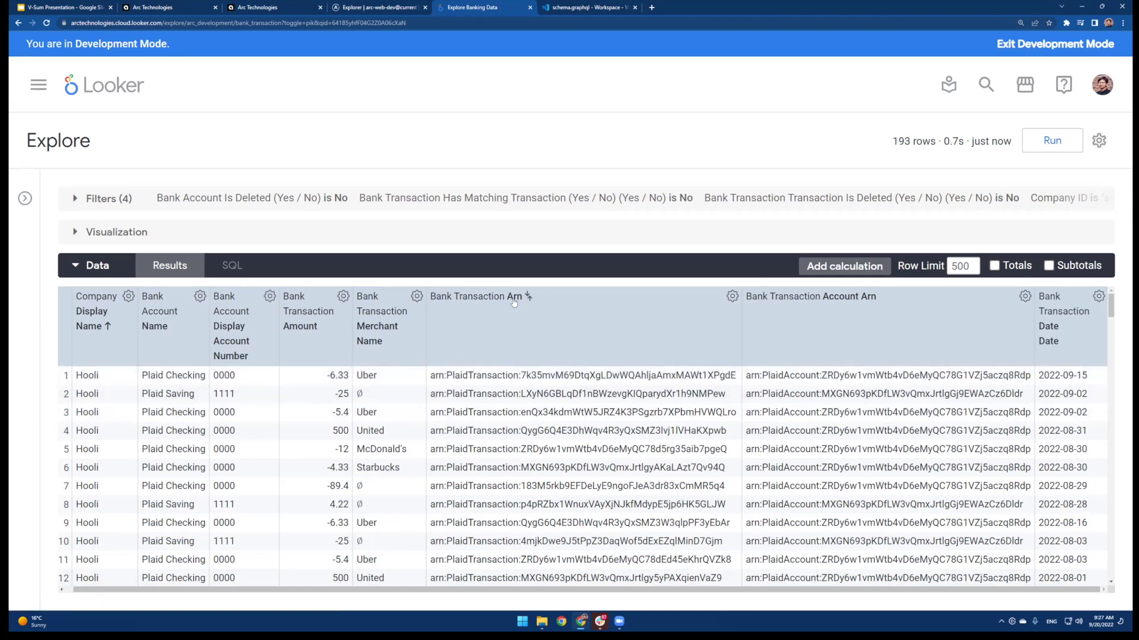
pyautogui.scroll(-2, 571, 409)
pyautogui.scroll(2, 571, 409)
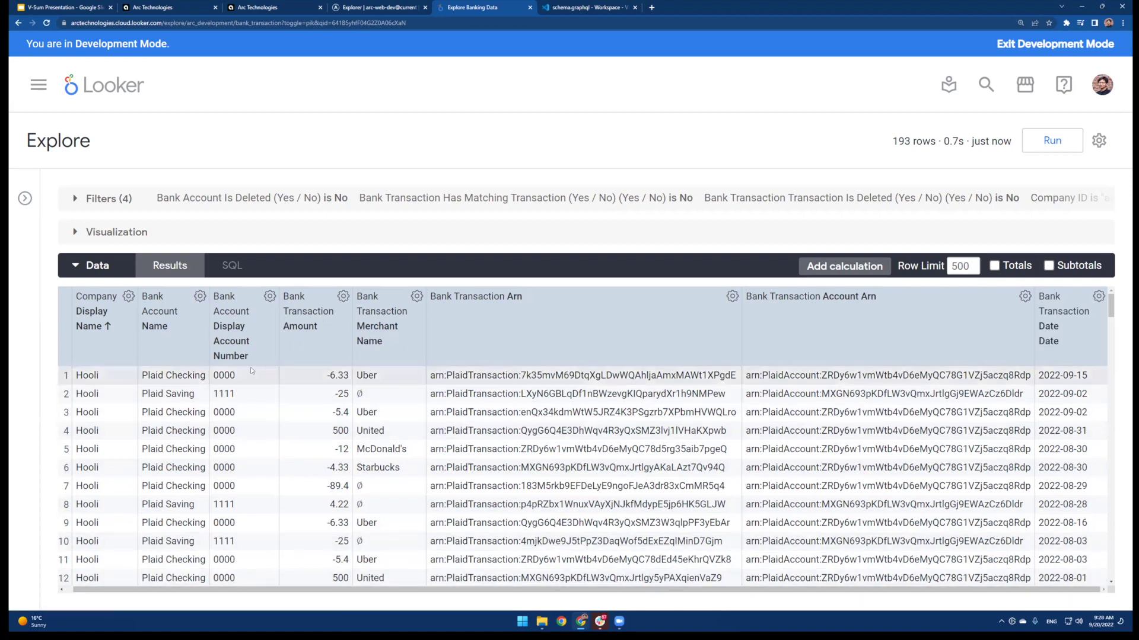
pyautogui.scroll(-4, 652, 504)
pyautogui.scroll(4, 757, 561)
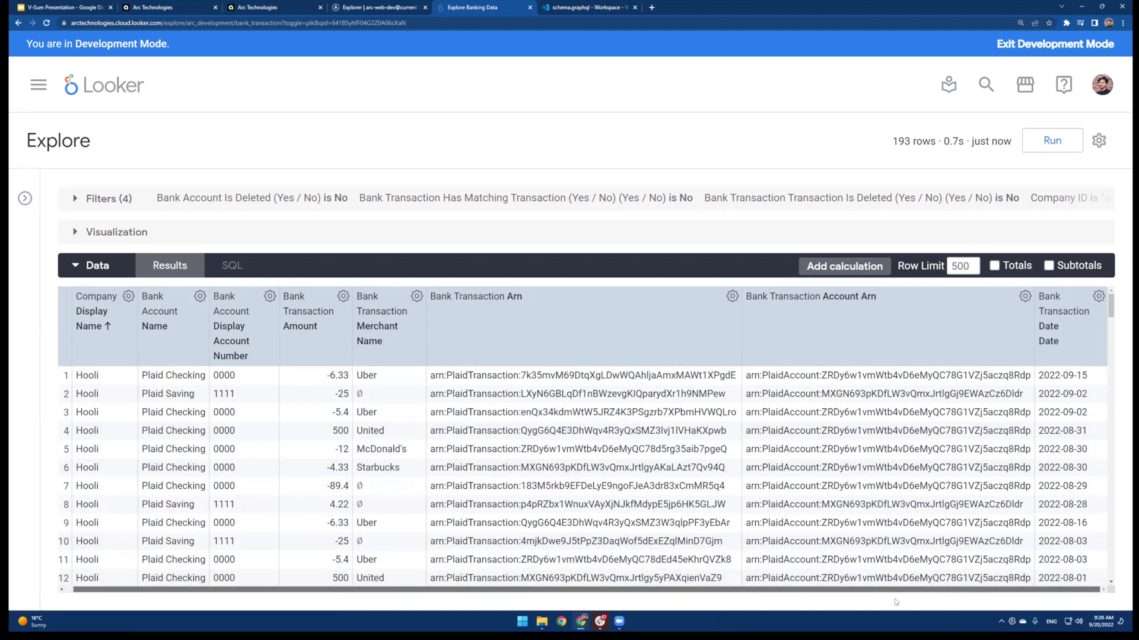
pyautogui.moveTo(912, 593); pyautogui.dragTo(905, 593)
pyautogui.scroll(-2, 652, 510)
pyautogui.scroll(2, 532, 428)
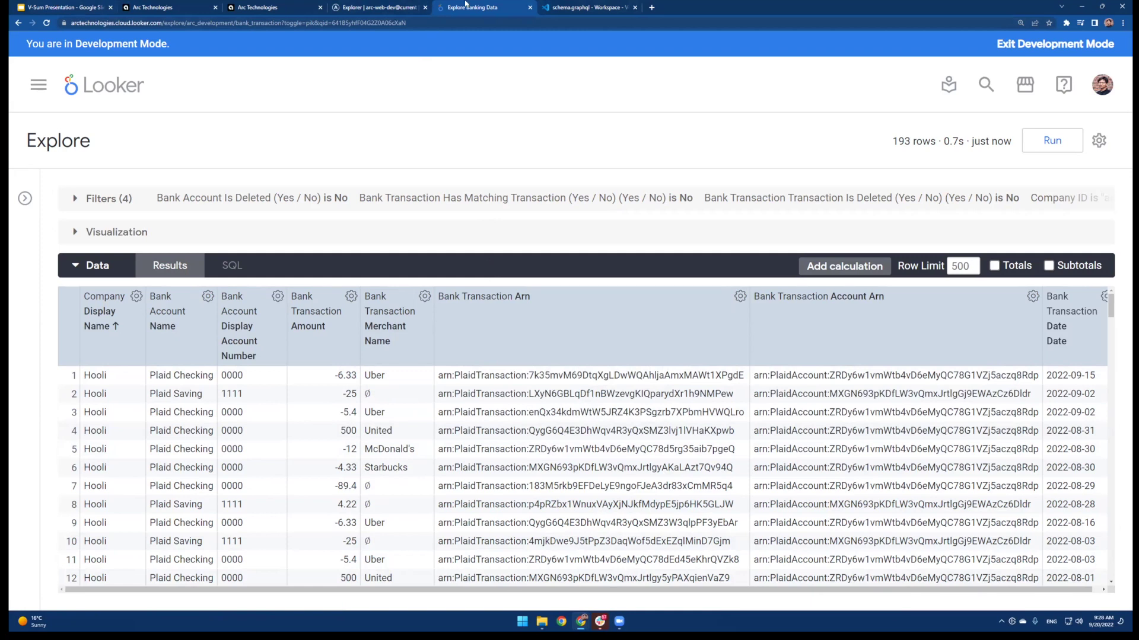
# View the BankConnection, BankInstitution and BankAccount types in schema.graphql, then return to the slides
pyautogui.click(571, 7)
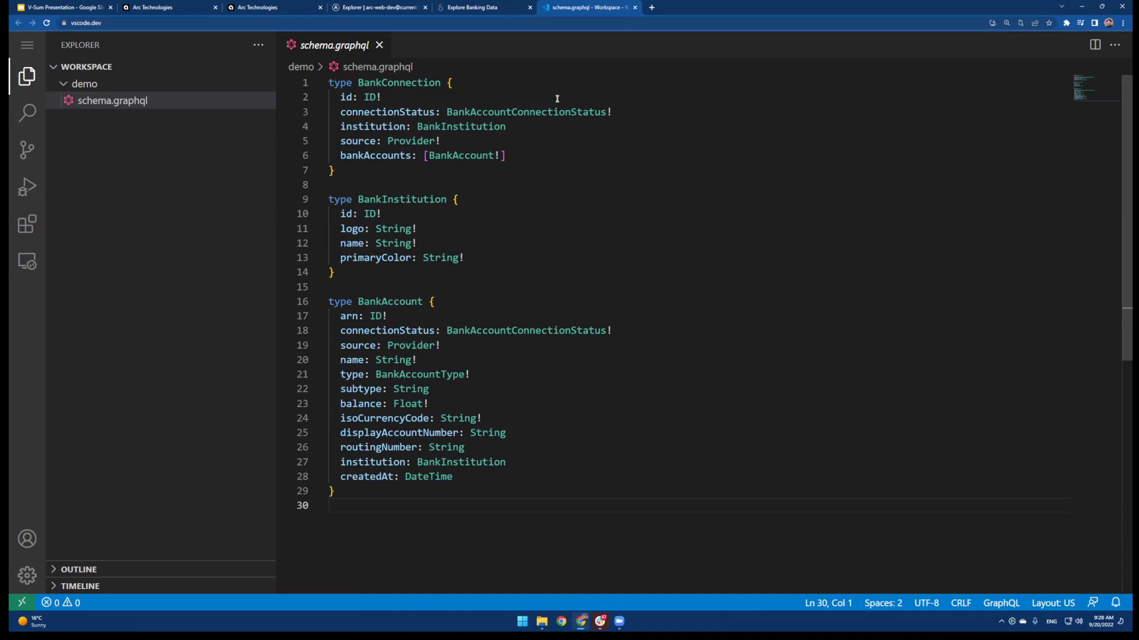
pyautogui.click(66, 8)
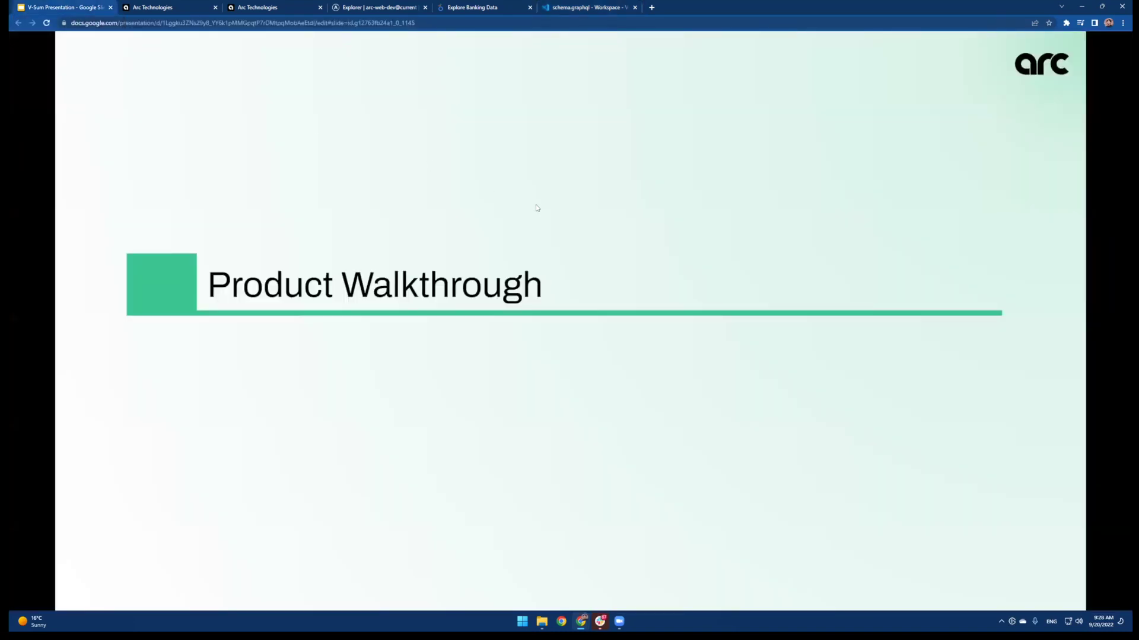
# Advance through Unified Data Model to the Data Sources slide
pyautogui.press('Right')
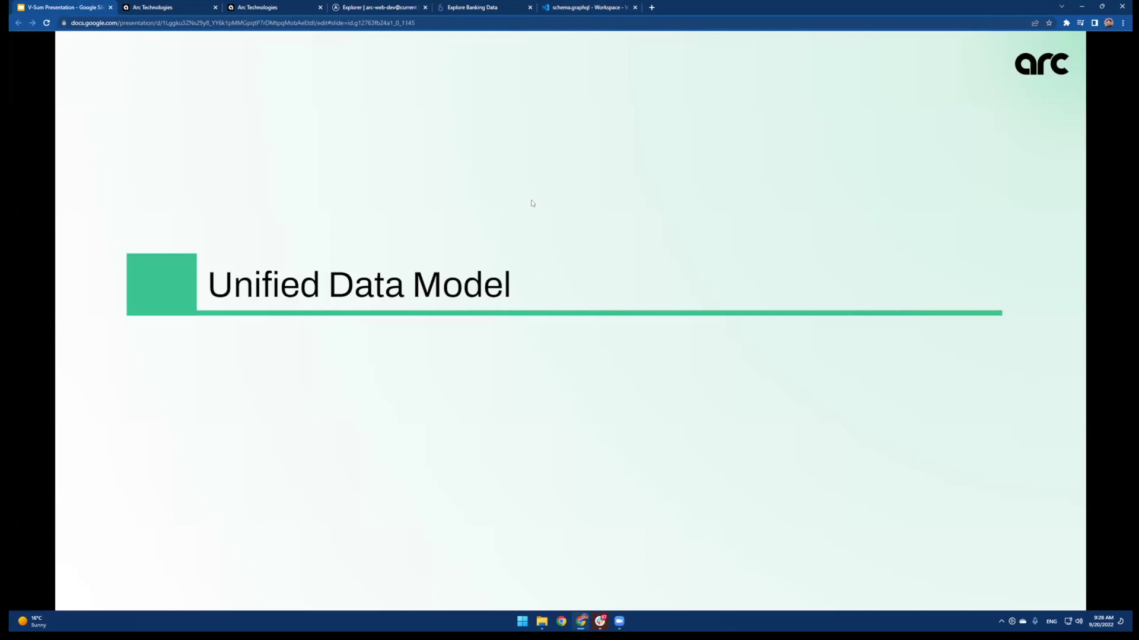
pyautogui.press('Right')
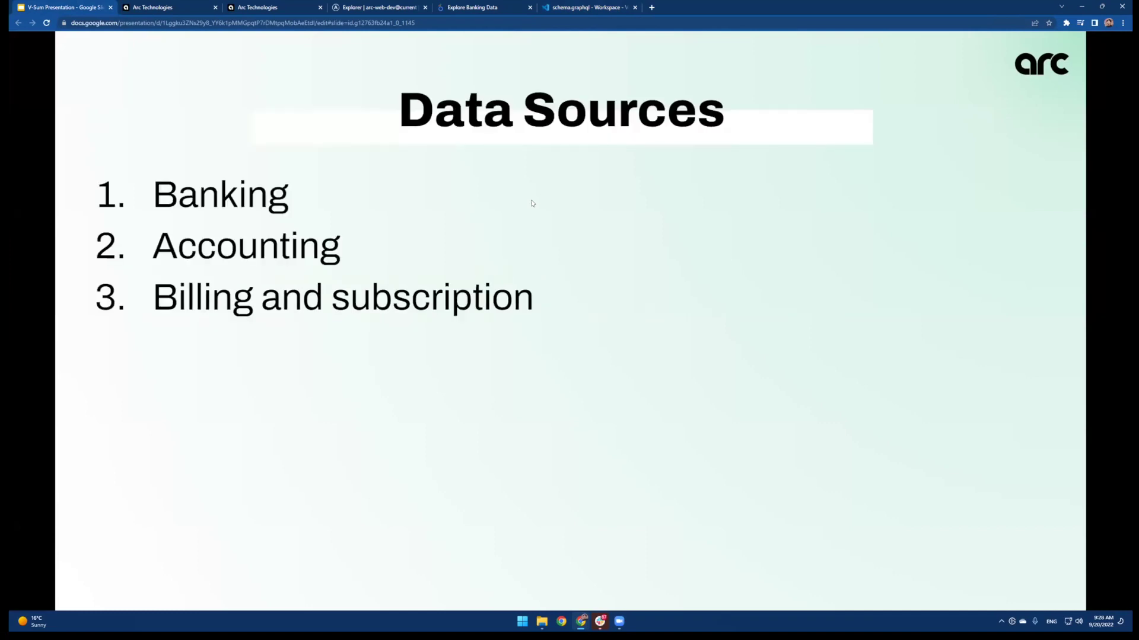